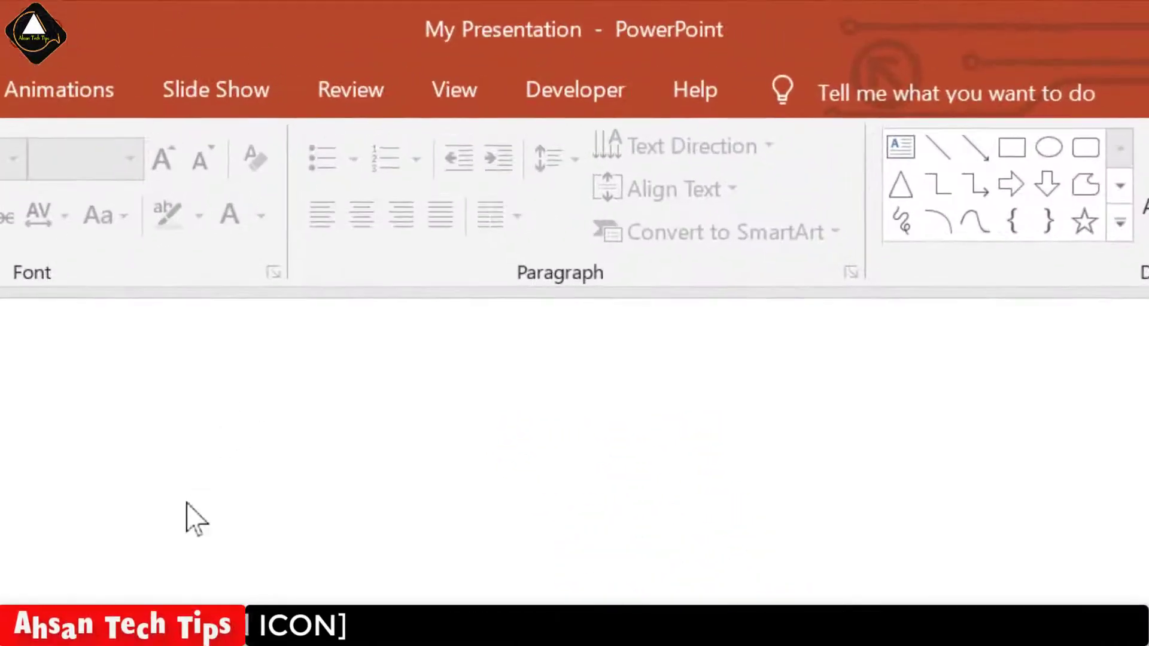
Step: From the Developer tab, open the VBA editor and insert a new code module, Module1
{"action": "left_click", "coordinate": [596, 96]}
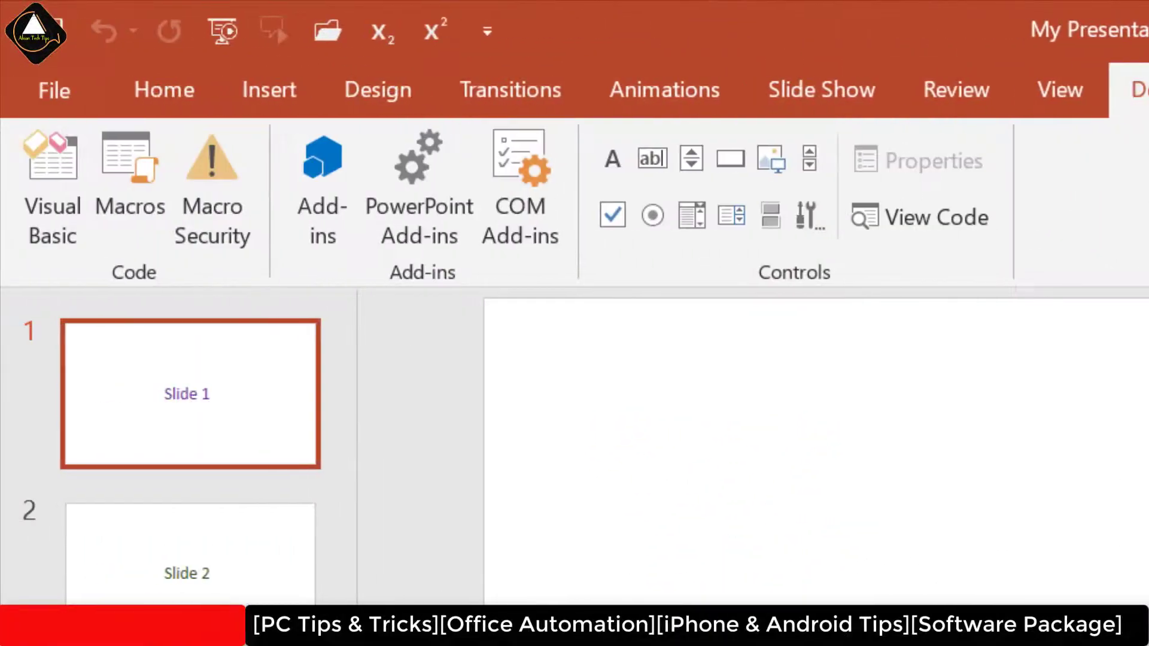
{"action": "left_click", "coordinate": [27, 155]}
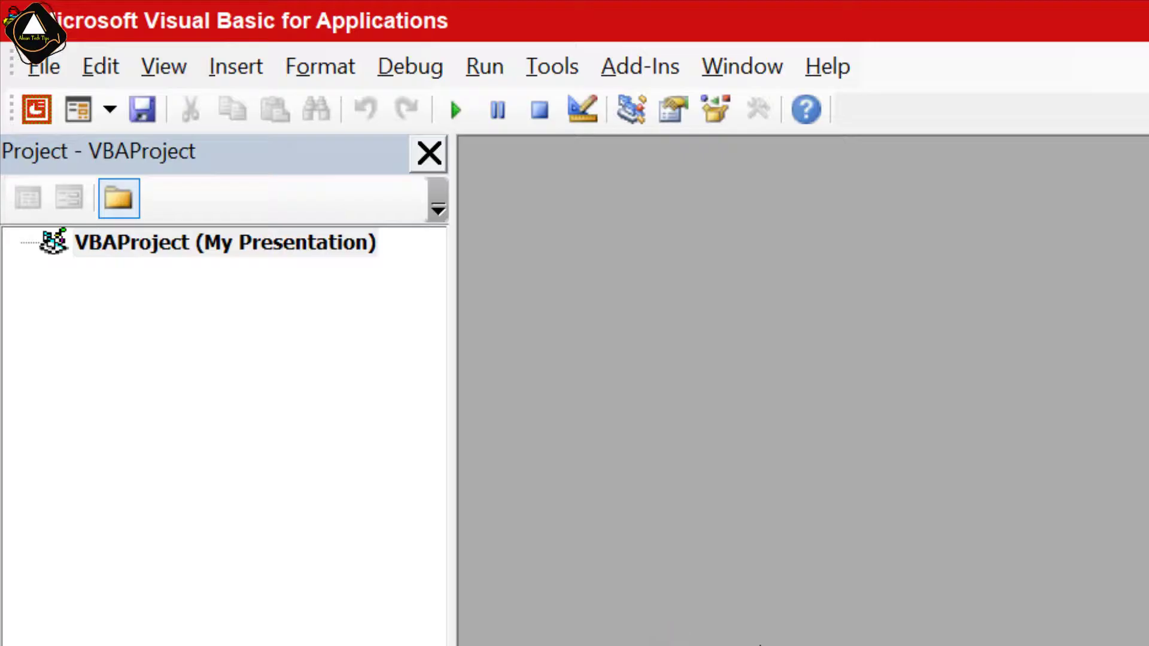
{"action": "left_click", "coordinate": [254, 69]}
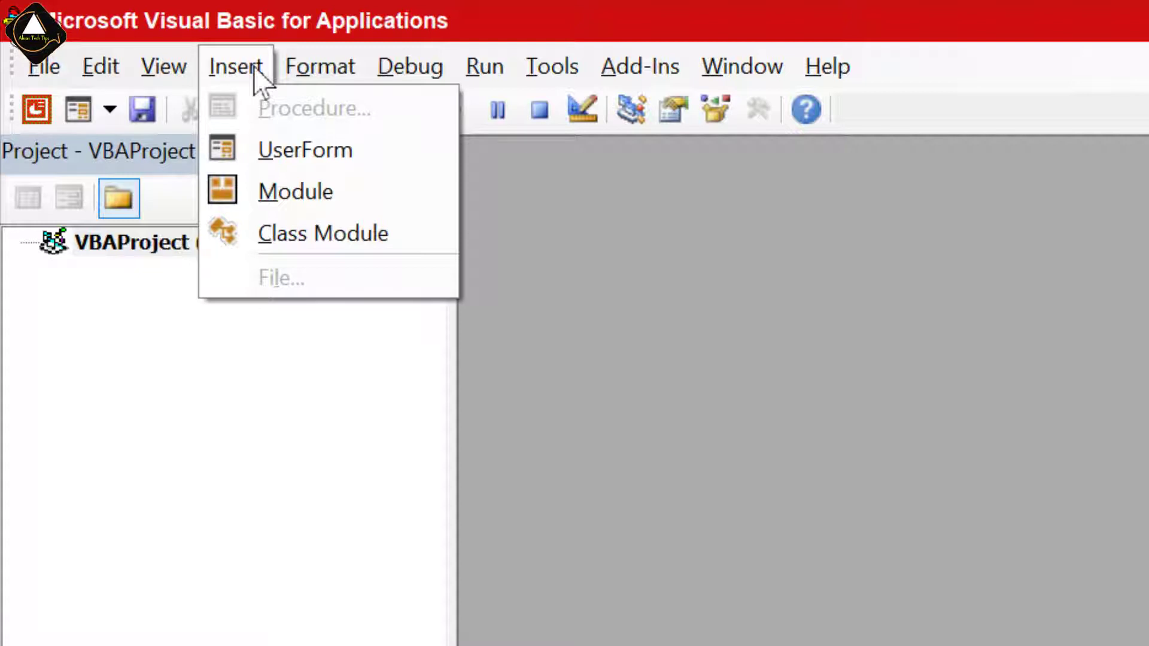
{"action": "left_click", "coordinate": [317, 194]}
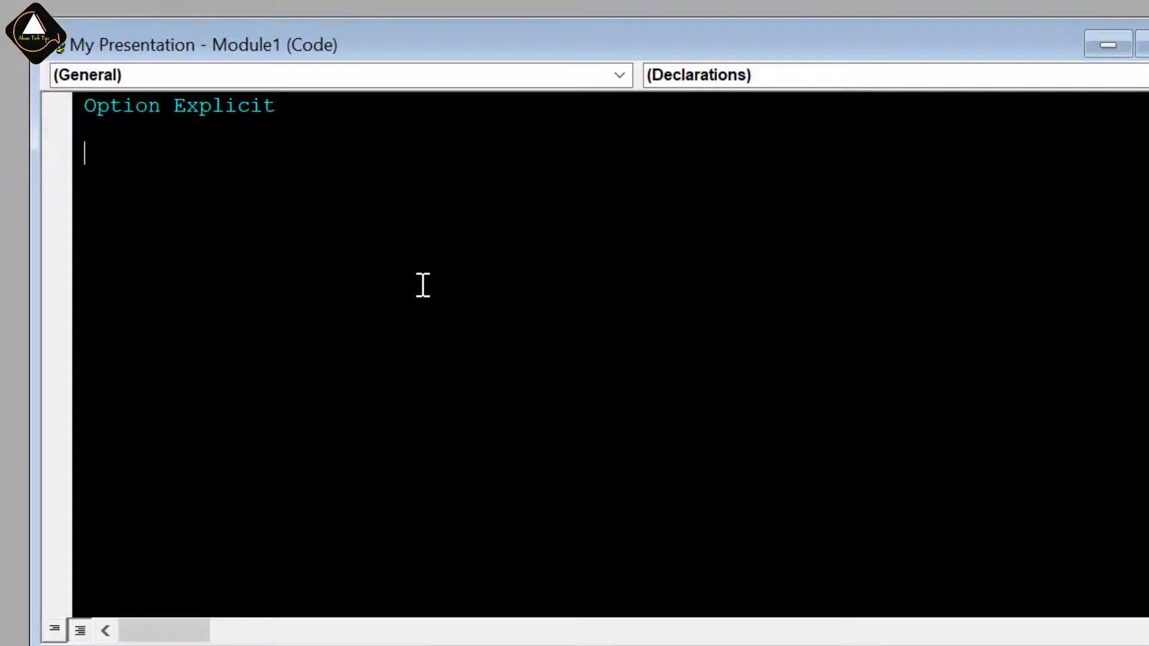
Step: Type Sub addBlankSlide() so End Sub is generated, leaving an indented blank line inside
{"action": "type", "text": "su"}
{"action": "type", "text": "b "}
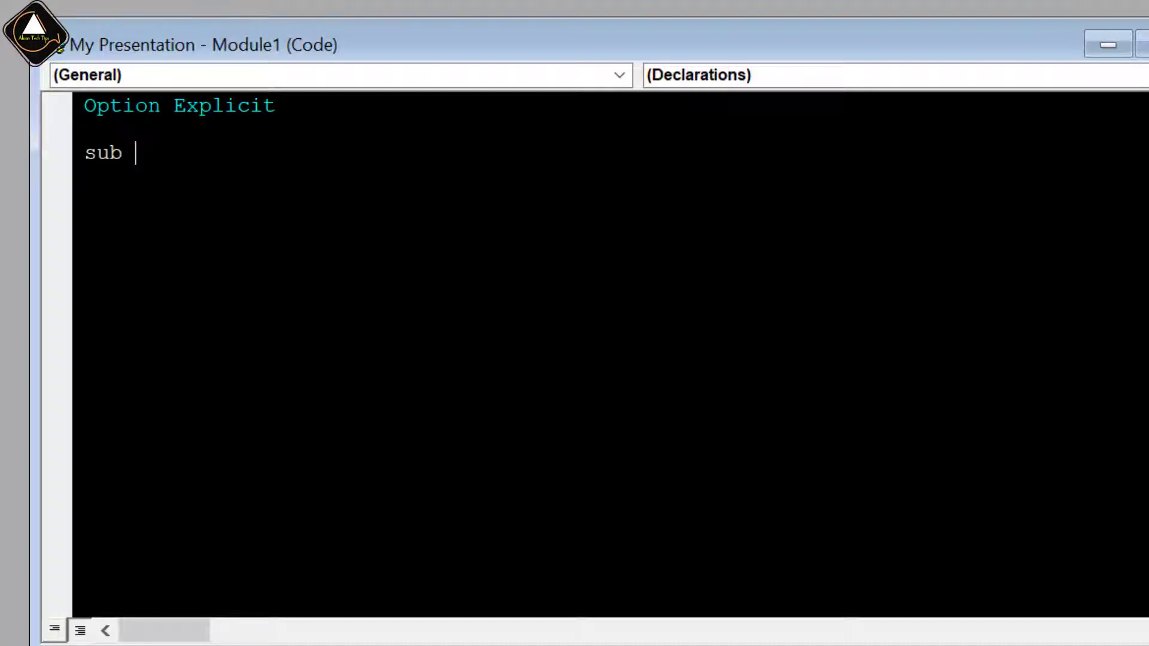
{"action": "type", "text": "add"}
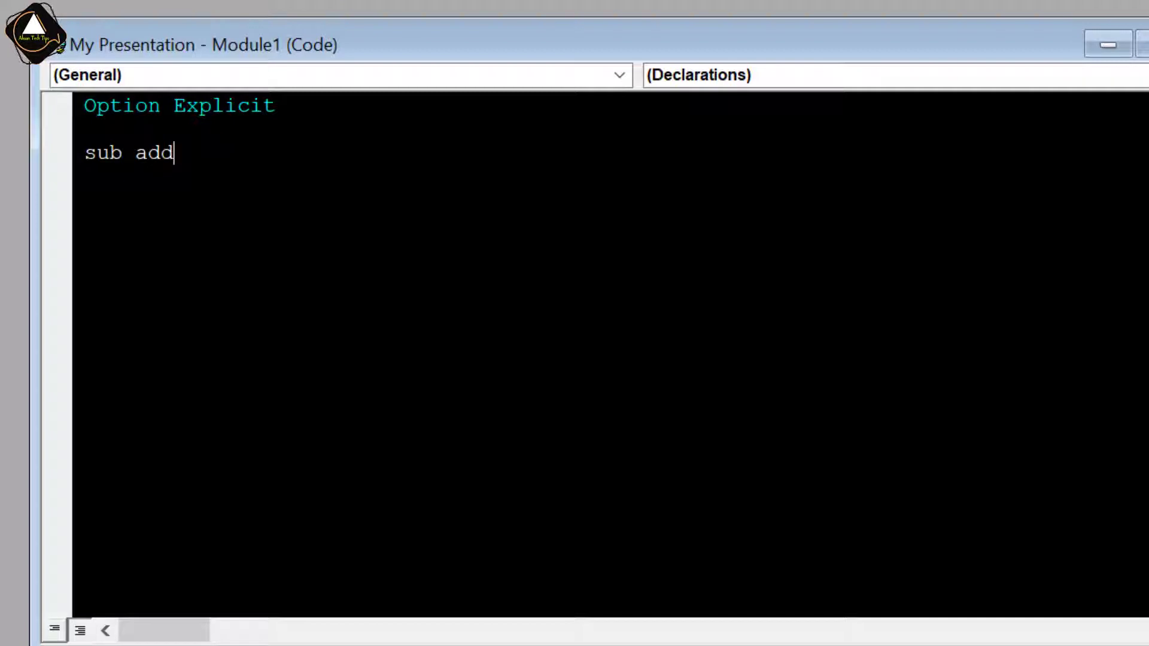
{"action": "type", "text": "bk"}
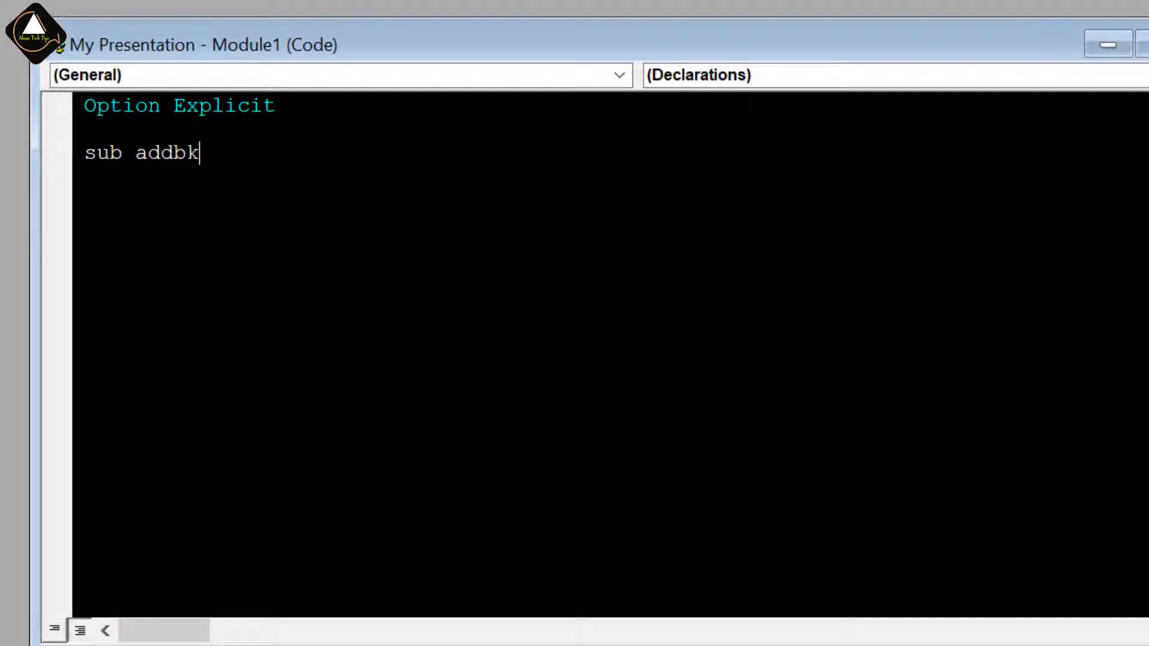
{"action": "key", "text": "BackSpace"}
{"action": "key", "text": "BackSpace"}
{"action": "type", "text": "Blank"}
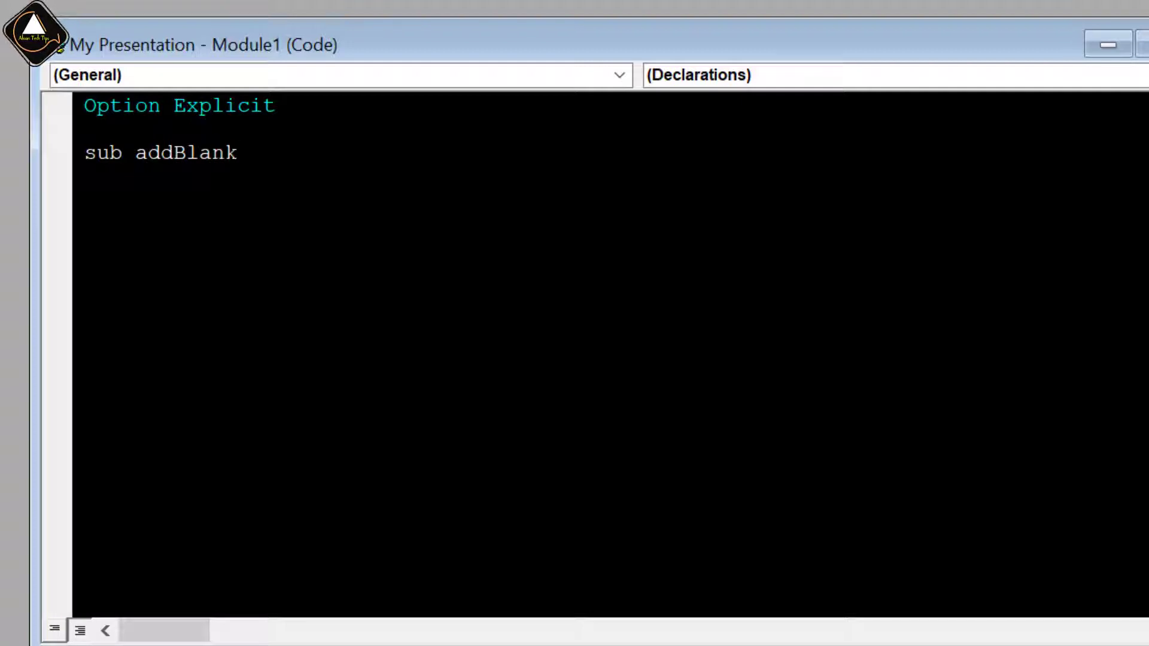
{"action": "type", "text": "Slide"}
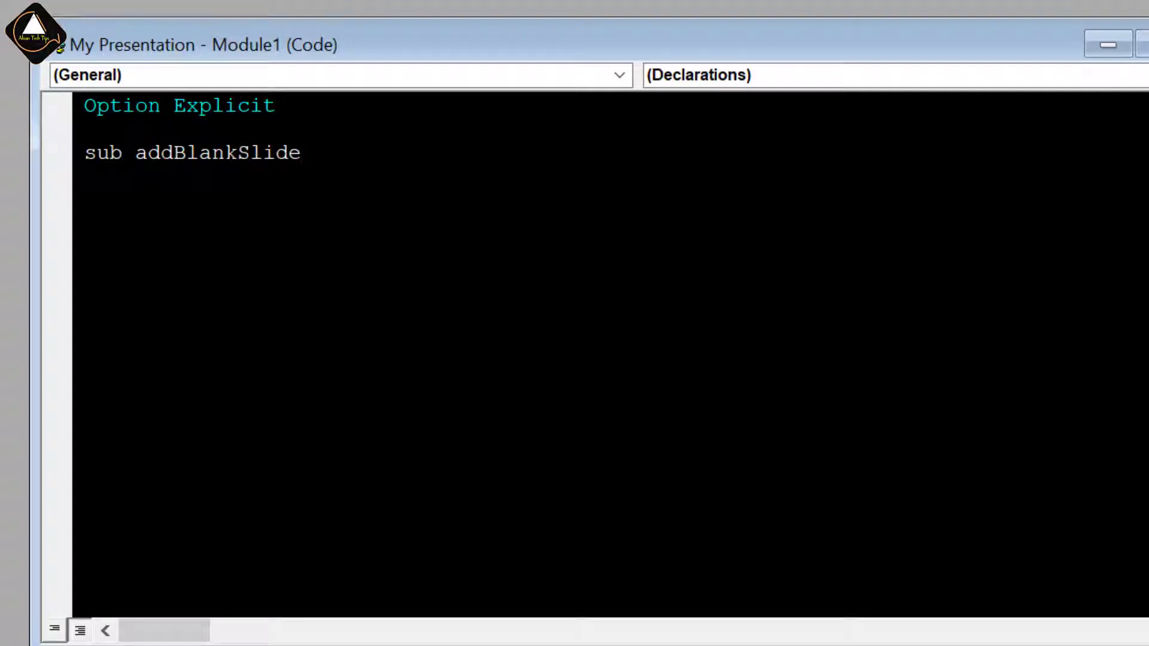
{"action": "type", "text": "()"}
{"action": "key", "text": "Return"}
{"action": "key", "text": "Return"}
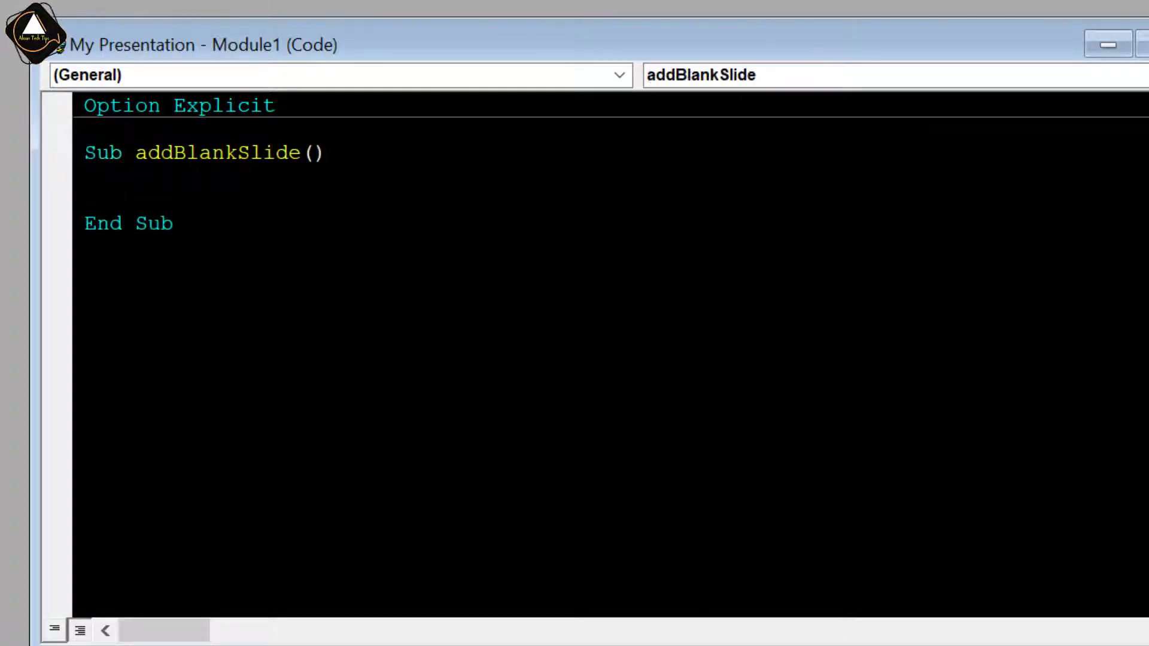
{"action": "key", "text": "Tab"}
{"action": "key", "text": "Return"}
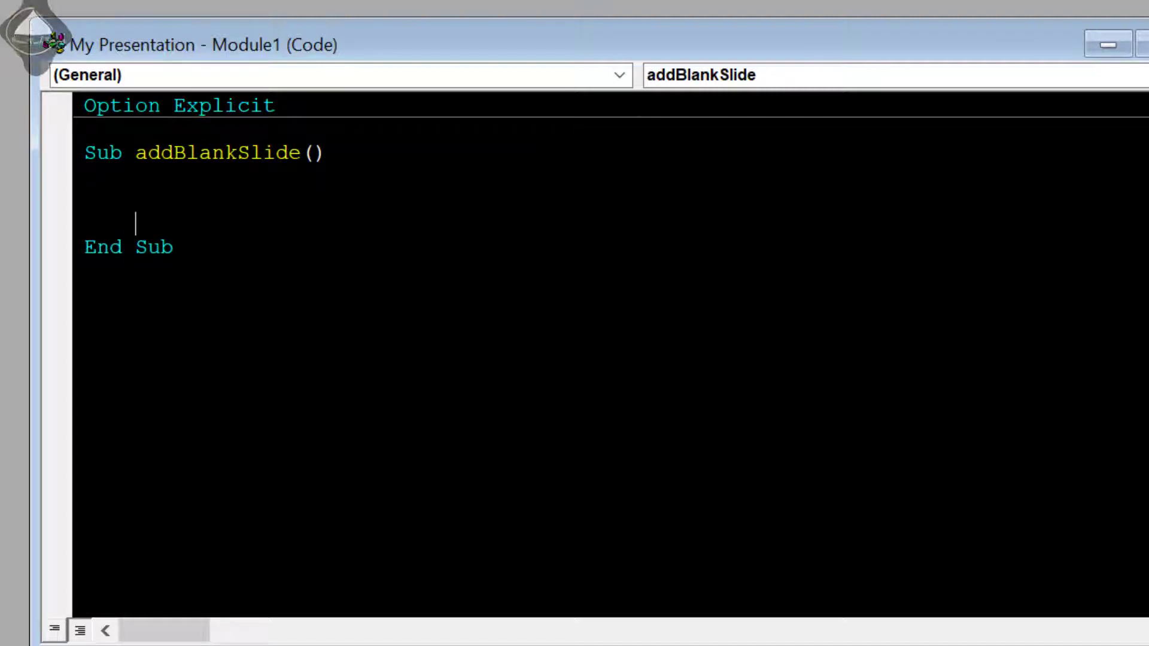
{"action": "key", "text": "Up"}
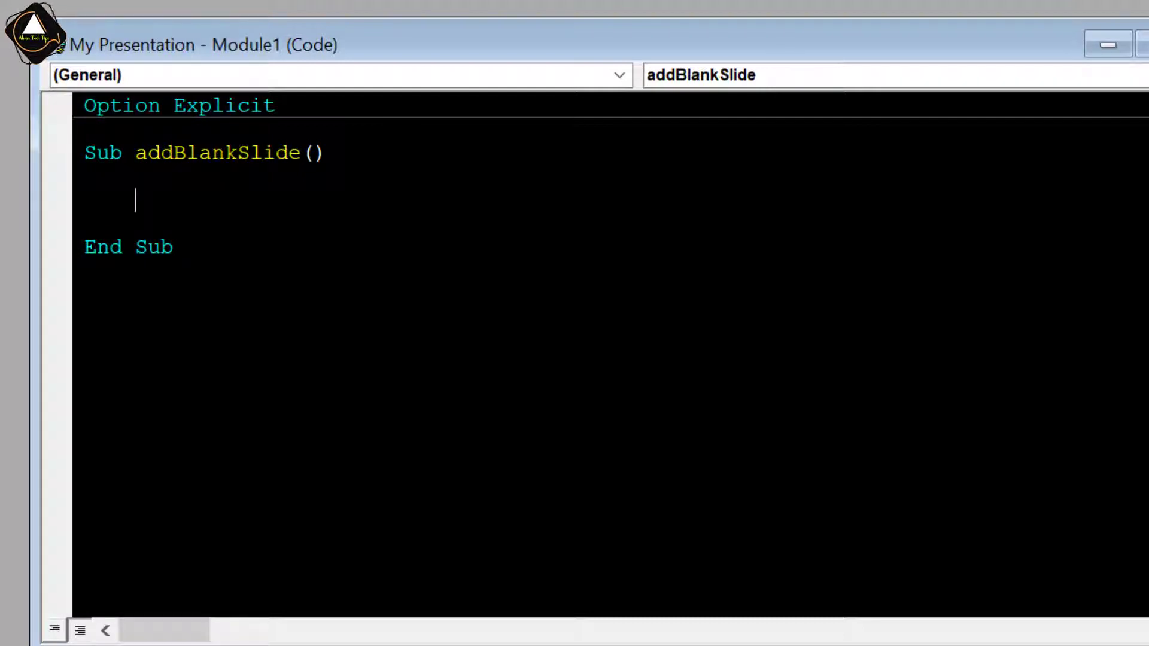
Step: Declare Dim sldCount As Integer and Dim sld As Slide inside addBlankSlide
{"action": "type", "text": "dim "}
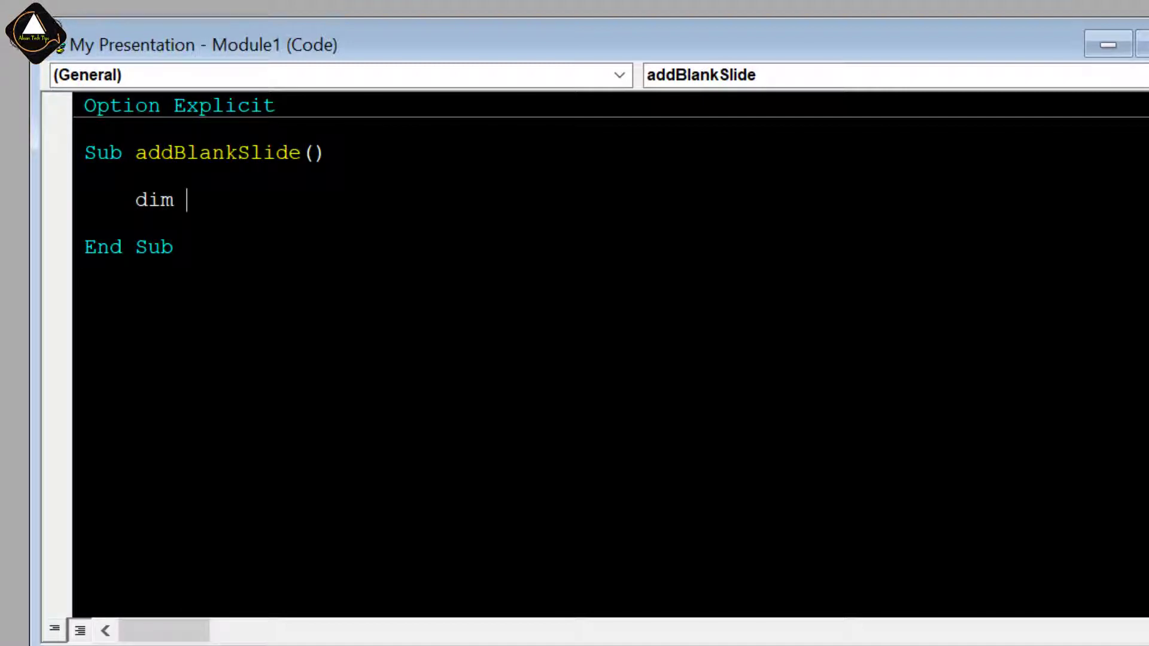
{"action": "type", "text": "sld"}
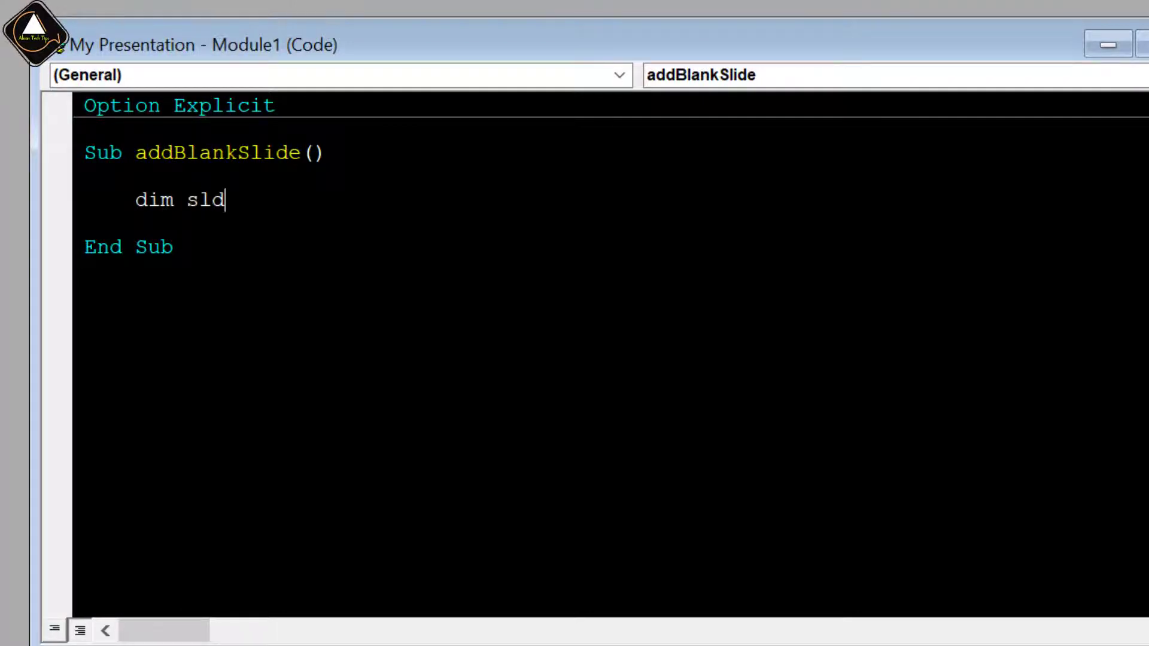
{"action": "type", "text": "Coun"}
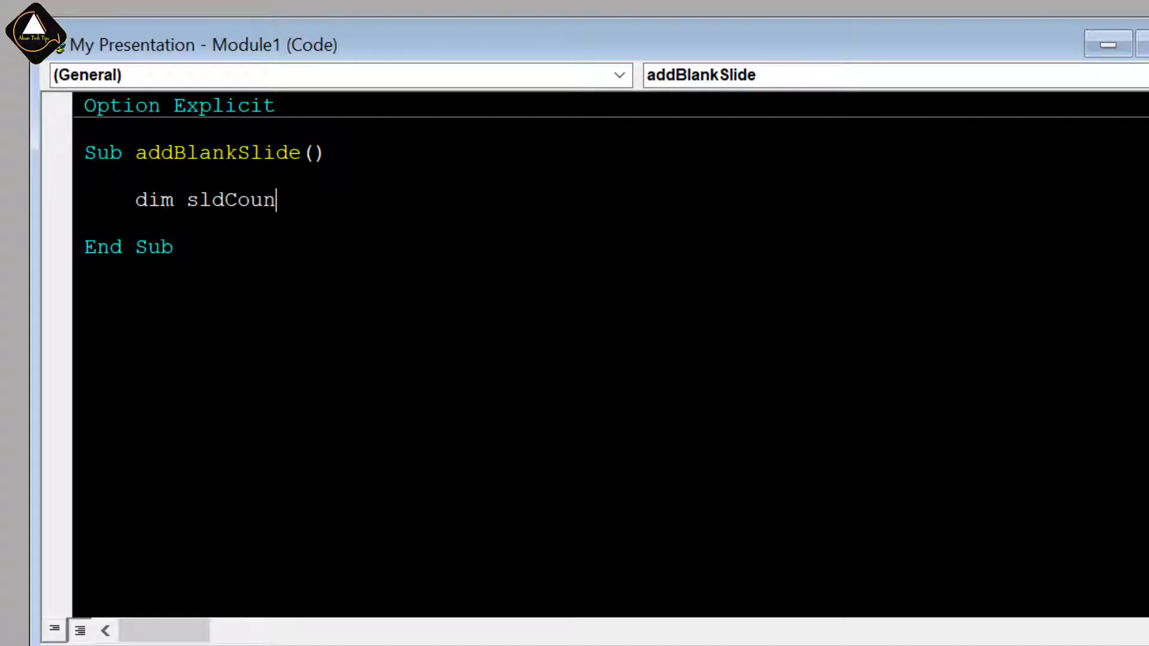
{"action": "type", "text": "t as "}
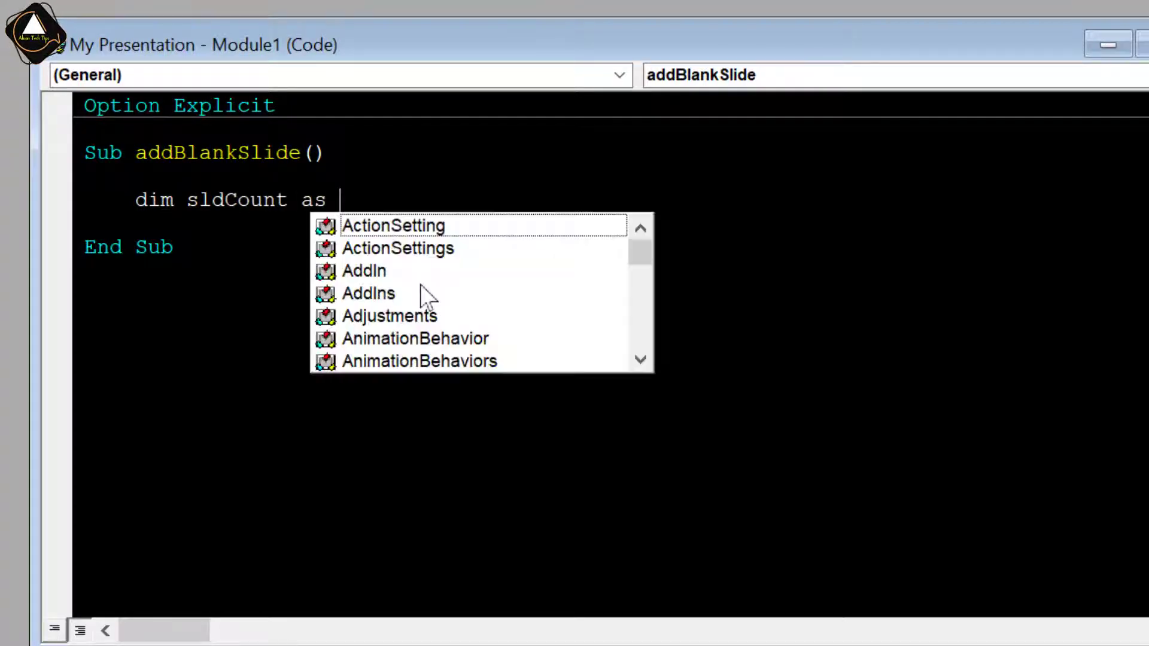
{"action": "type", "text": "in"}
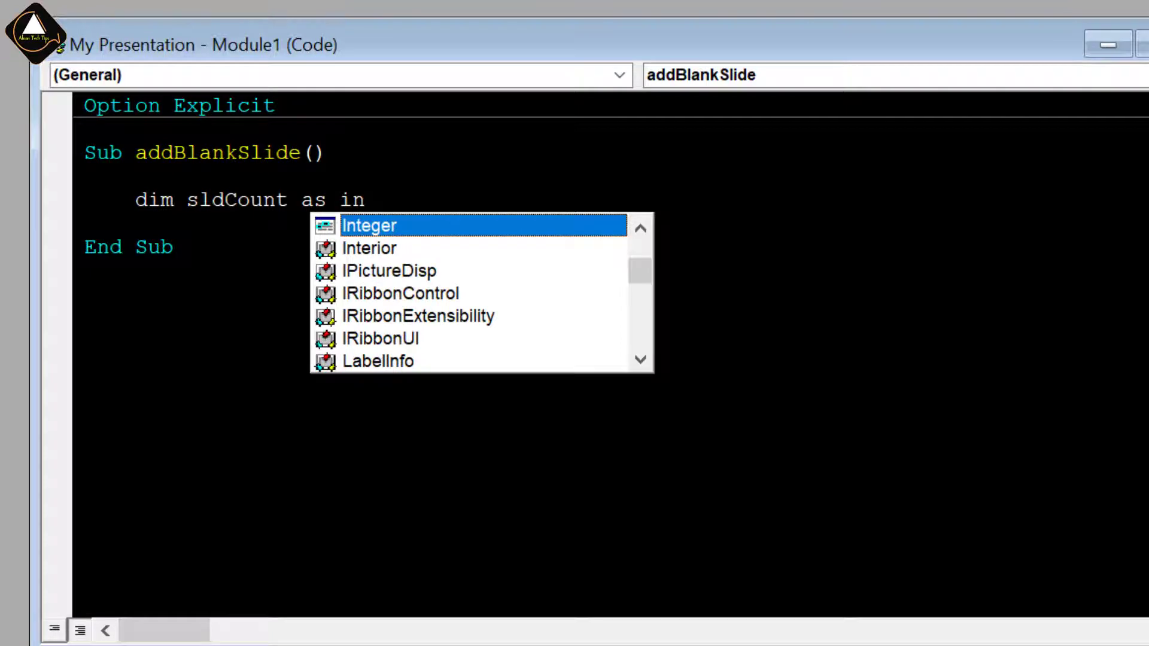
{"action": "key", "text": "Tab"}
{"action": "key", "text": "Return"}
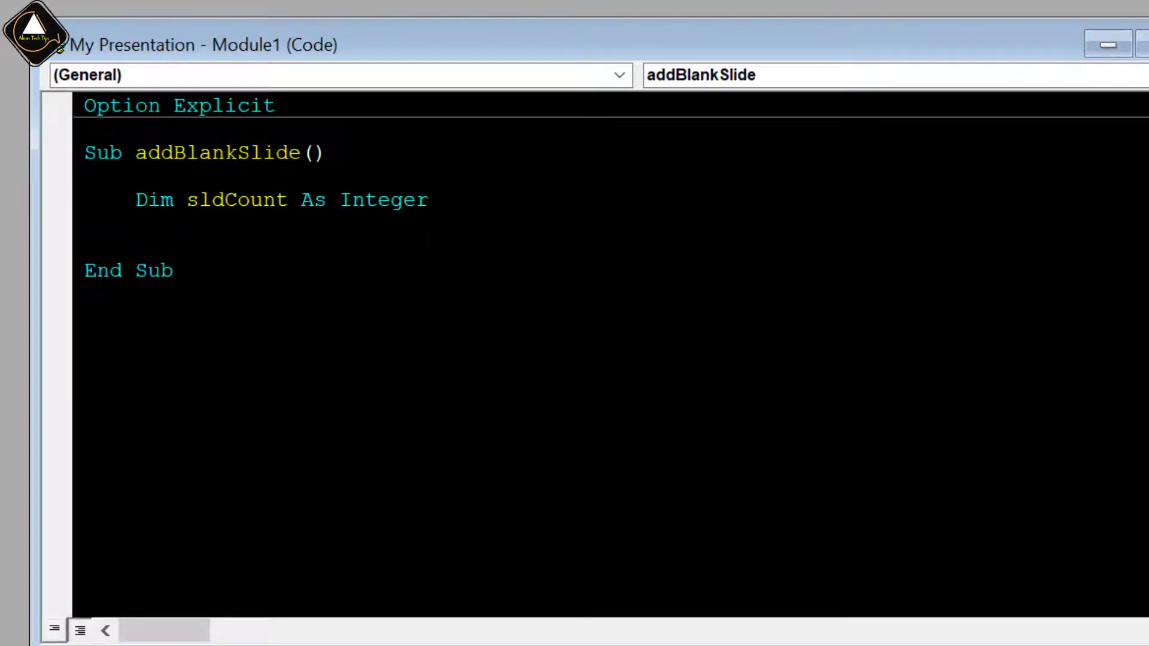
{"action": "type", "text": "dim "}
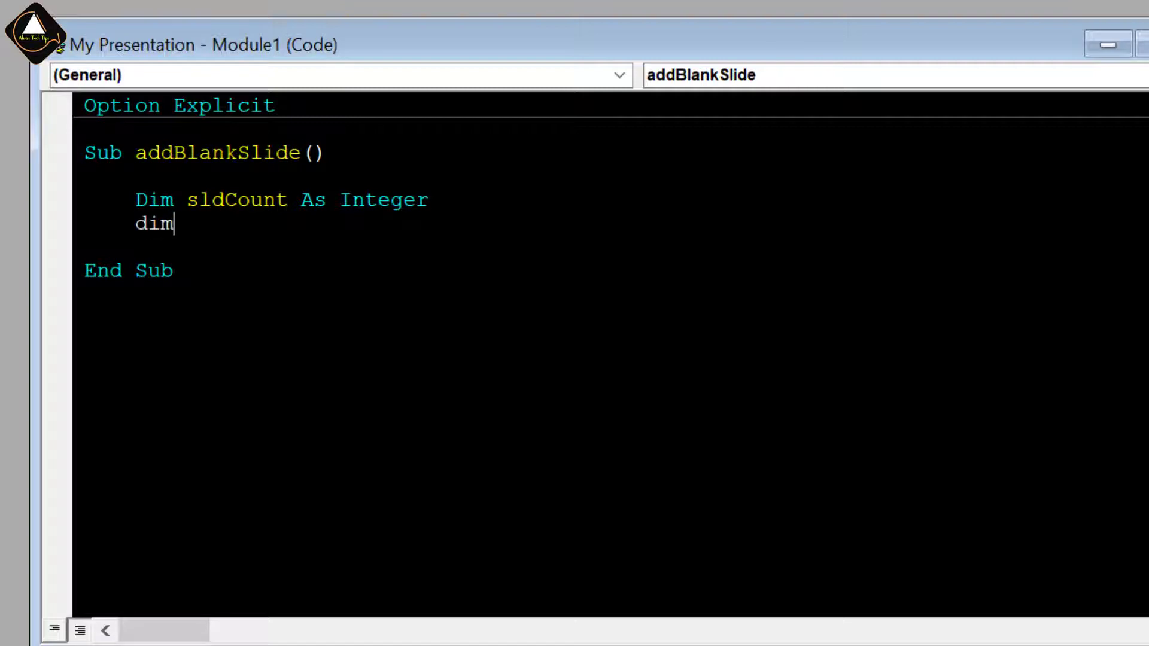
{"action": "type", "text": "sl"}
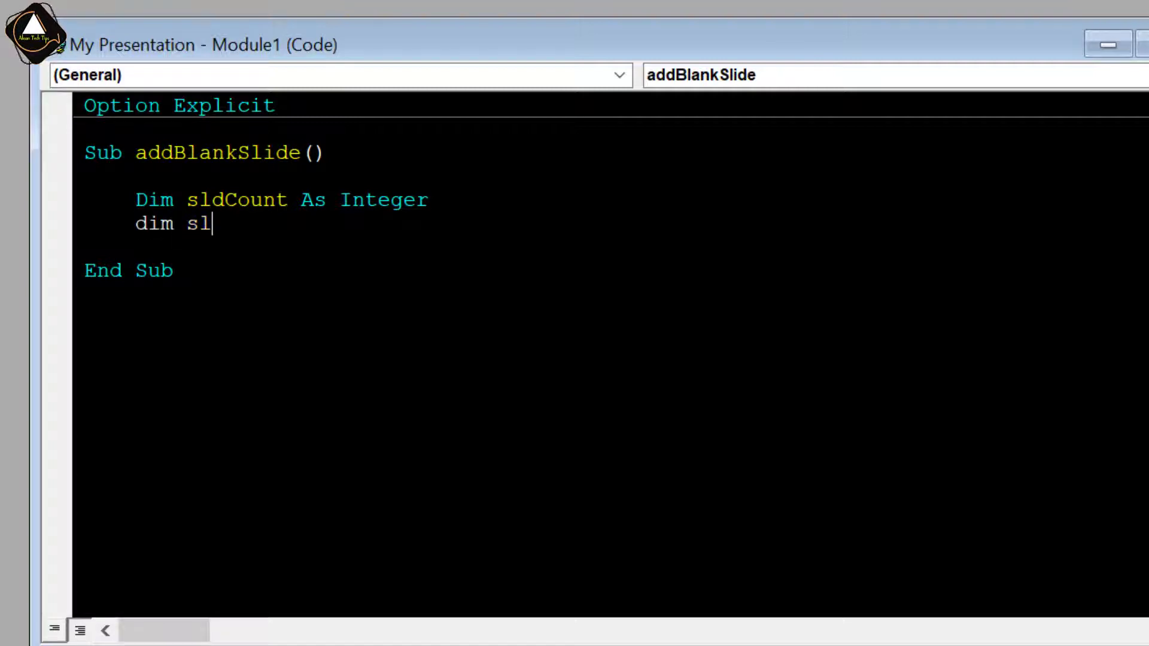
{"action": "type", "text": "d"}
{"action": "type", "text": " as sl"}
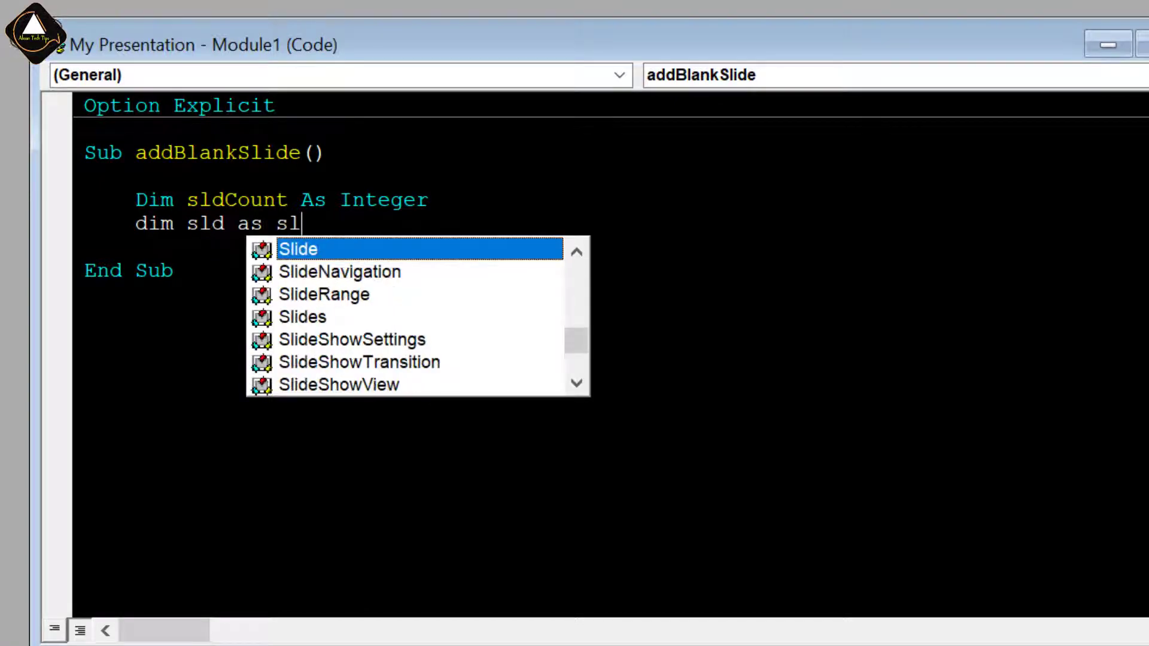
{"action": "type", "text": "i"}
{"action": "key", "text": "Tab"}
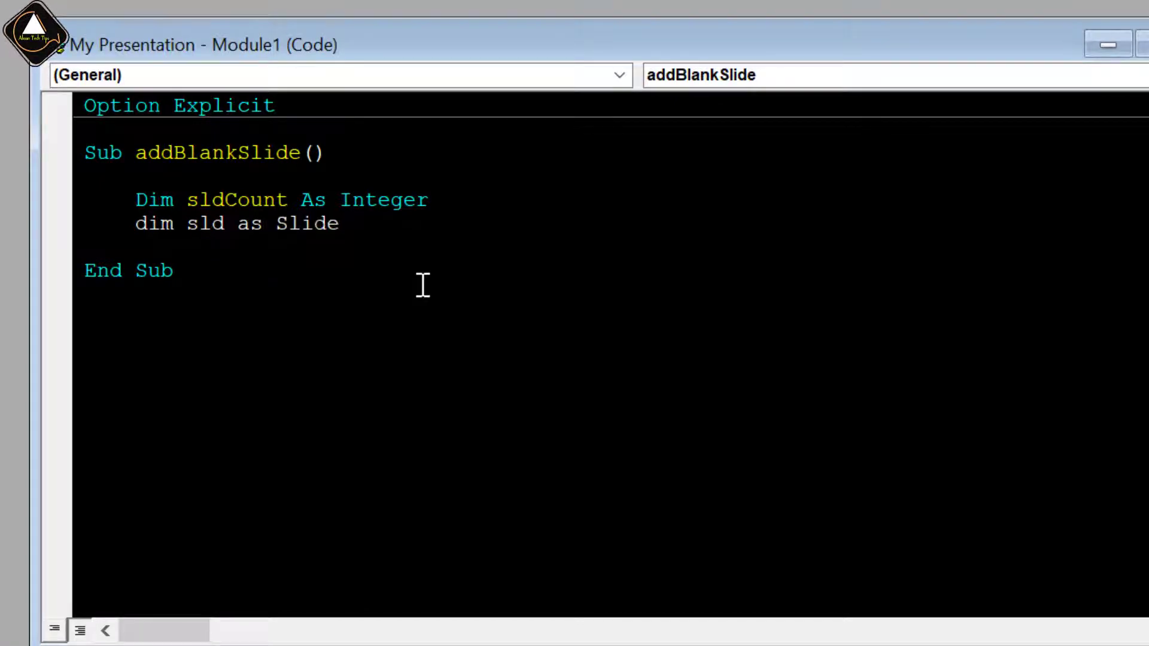
{"action": "key", "text": "Return"}
{"action": "key", "text": "Return"}
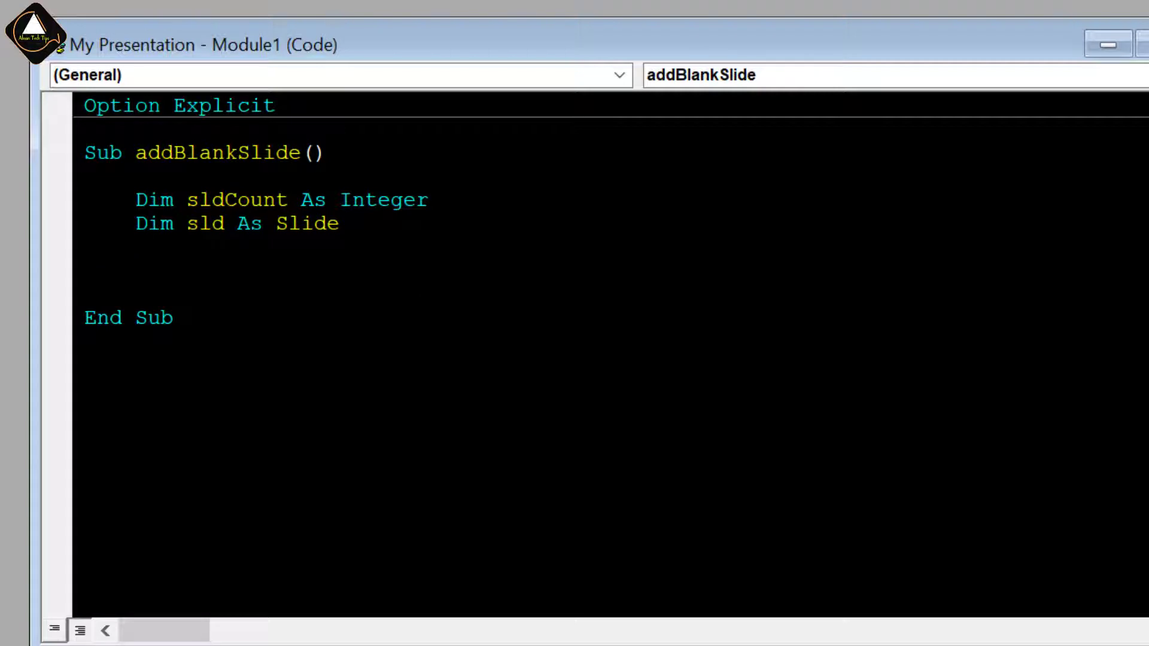
Step: Add the line sldCount = ActivePresentation.Slides.Count to the macro
{"action": "type", "text": "sl"}
{"action": "type", "text": "d"}
{"action": "type", "text": "Count"}
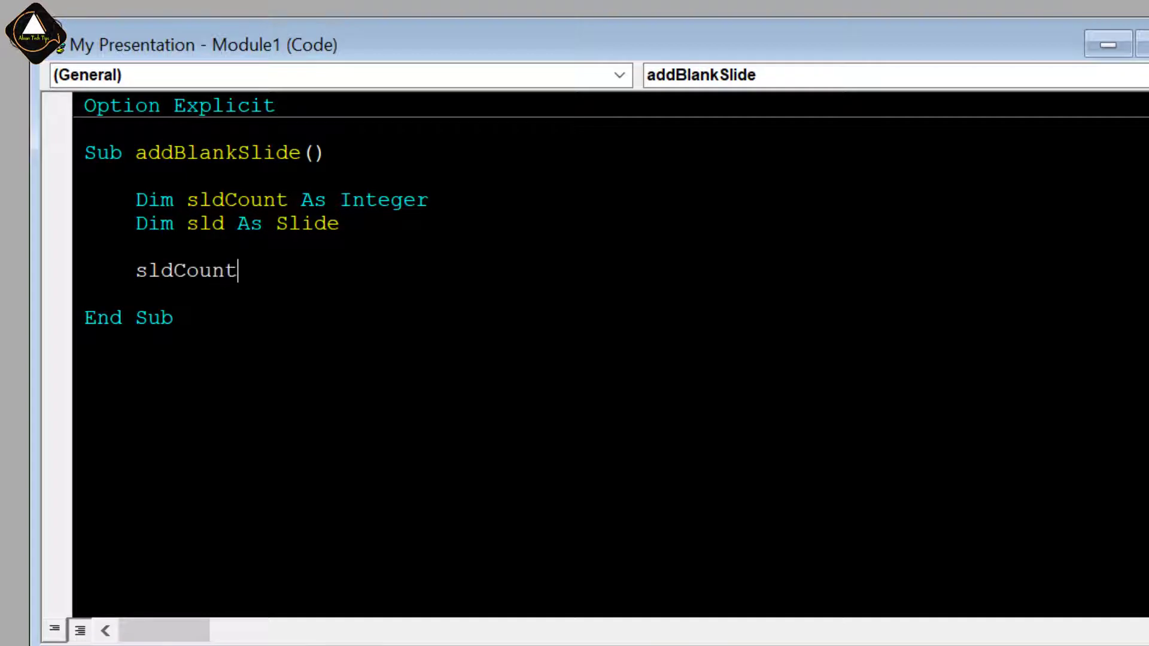
{"action": "type", "text": "="}
{"action": "type", "text": "Ac"}
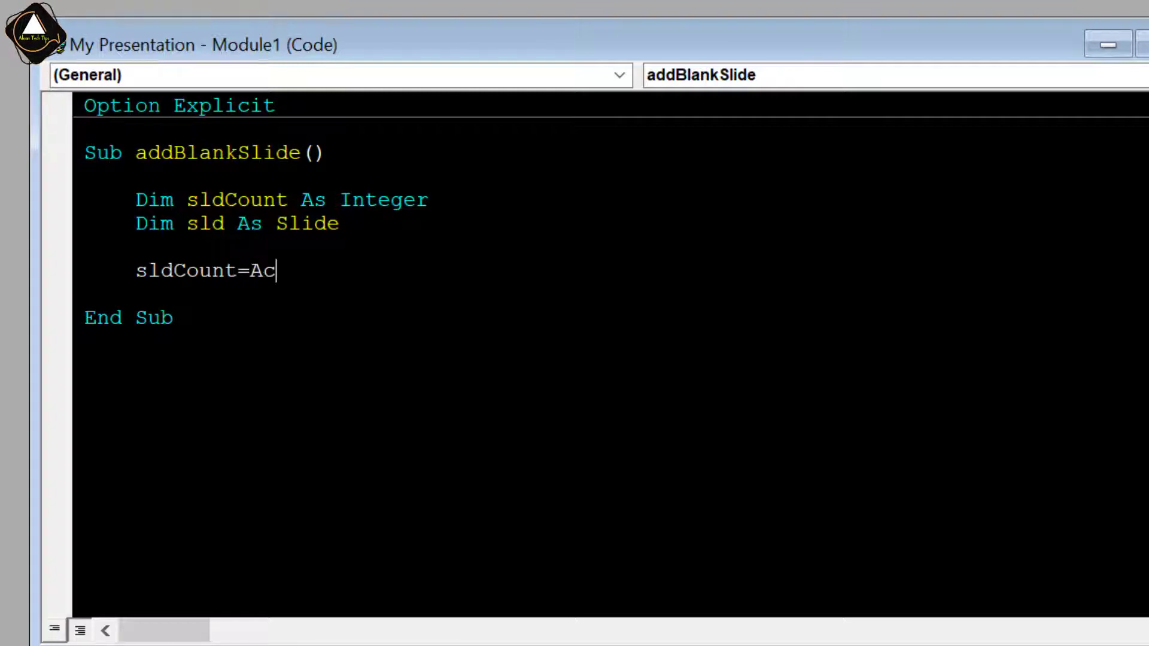
{"action": "type", "text": "tikveP"}
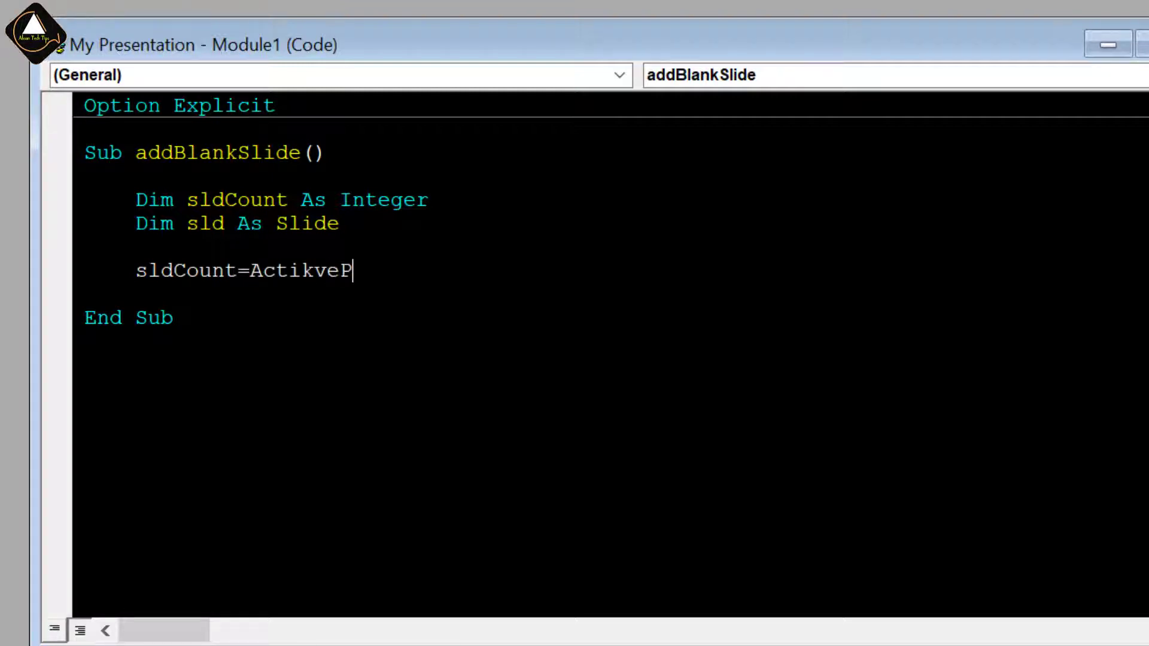
{"action": "key", "text": "BackSpace"}
{"action": "key", "text": "BackSpace"}
{"action": "key", "text": "BackSpace"}
{"action": "key", "text": "BackSpace"}
{"action": "key", "text": "BackSpace"}
{"action": "key", "text": "BackSpace"}
{"action": "key", "text": "BackSpace"}
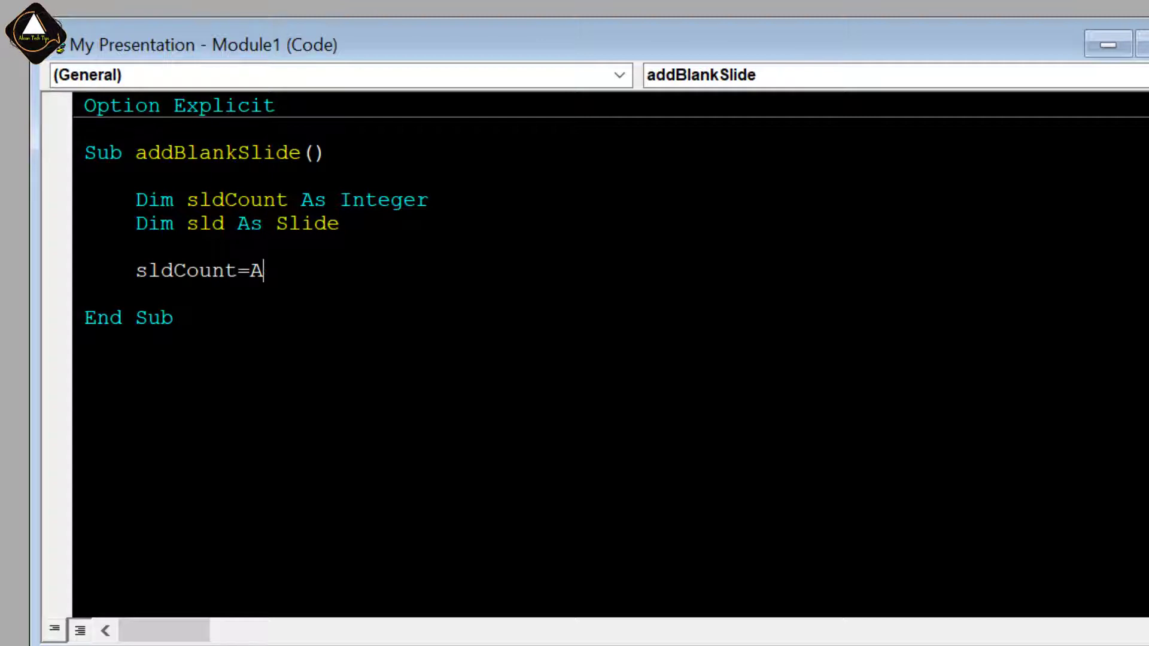
{"action": "key", "text": "BackSpace"}
{"action": "type", "text": "Activ"}
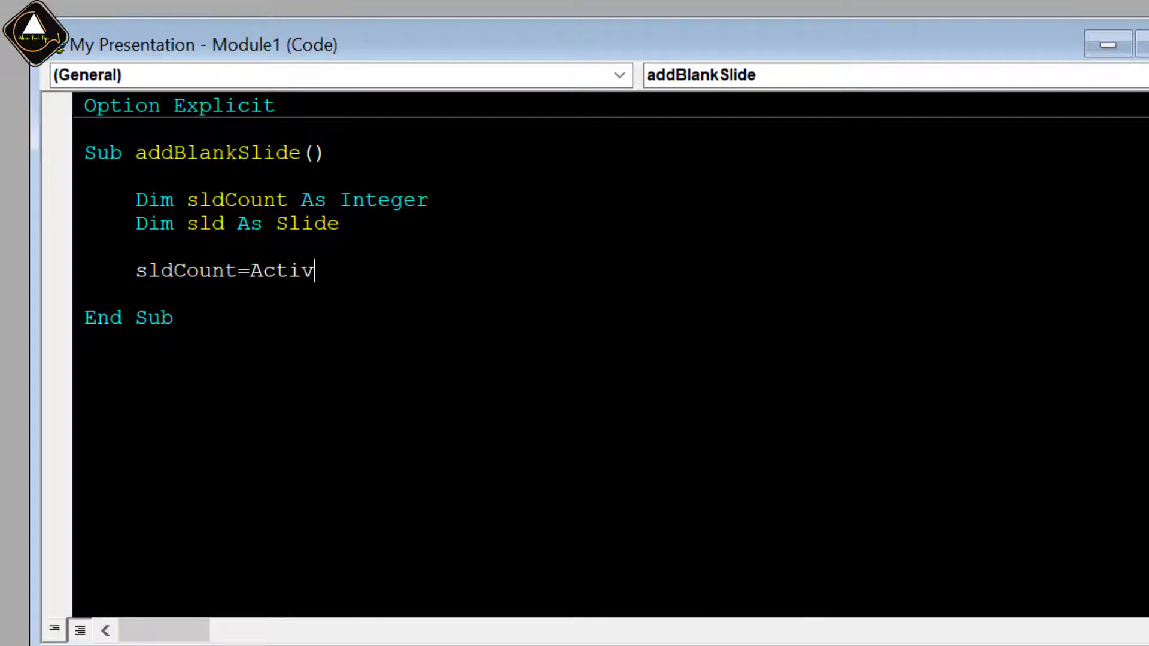
{"action": "type", "text": "ePresen"}
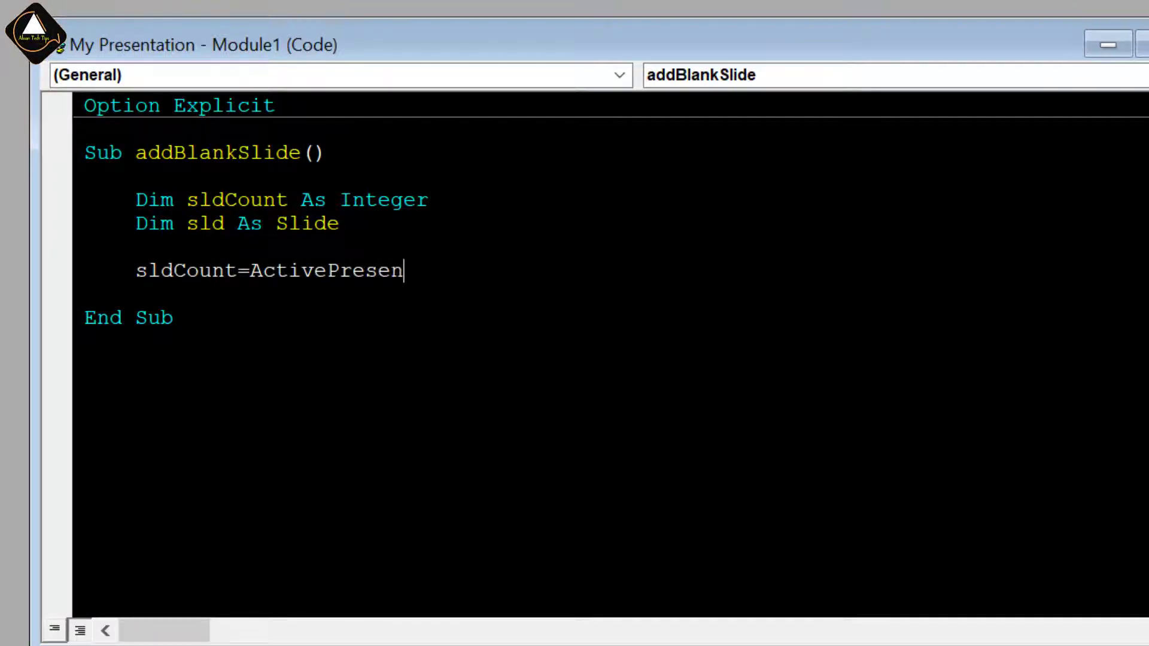
{"action": "type", "text": "tation"}
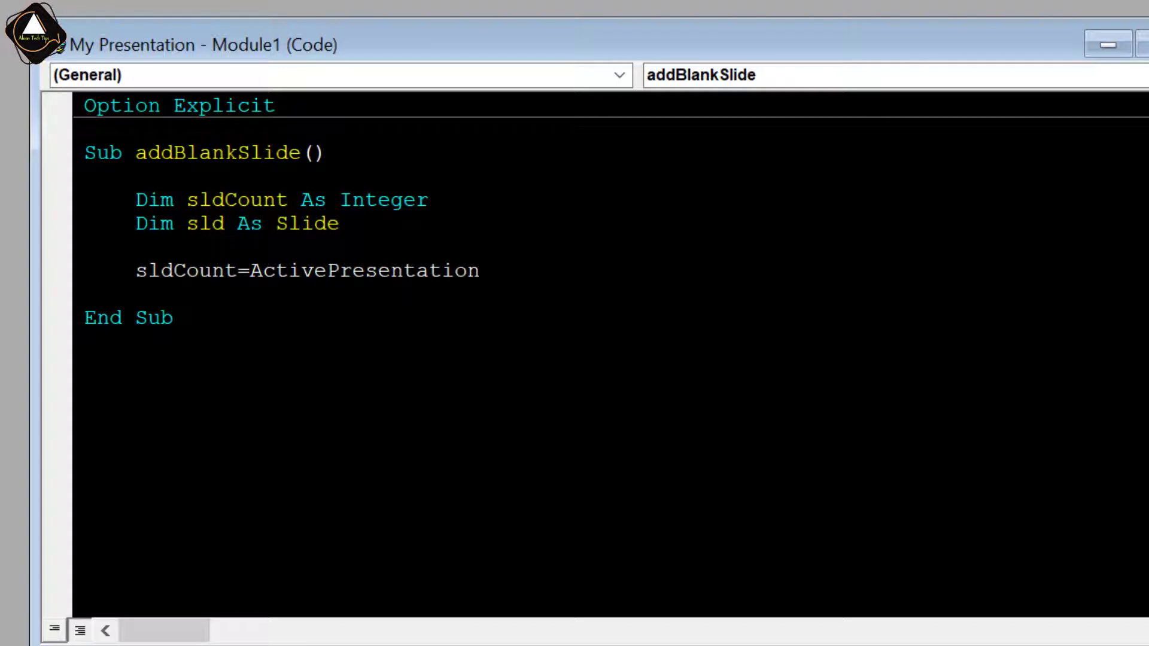
{"action": "type", "text": "."}
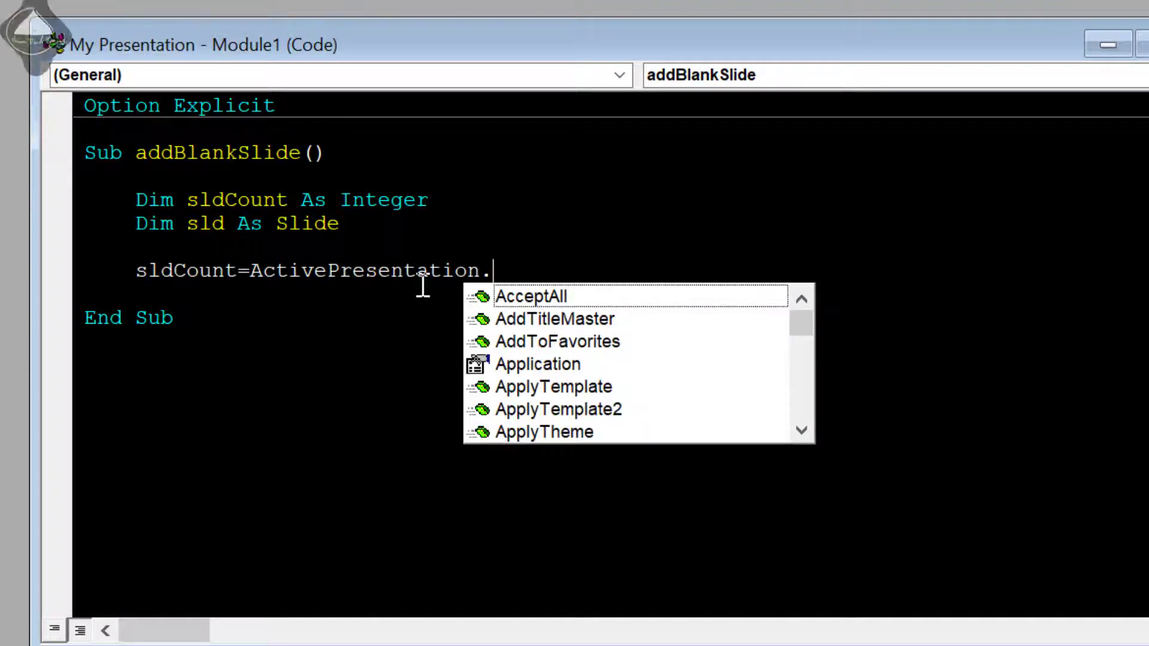
{"action": "type", "text": "sli"}
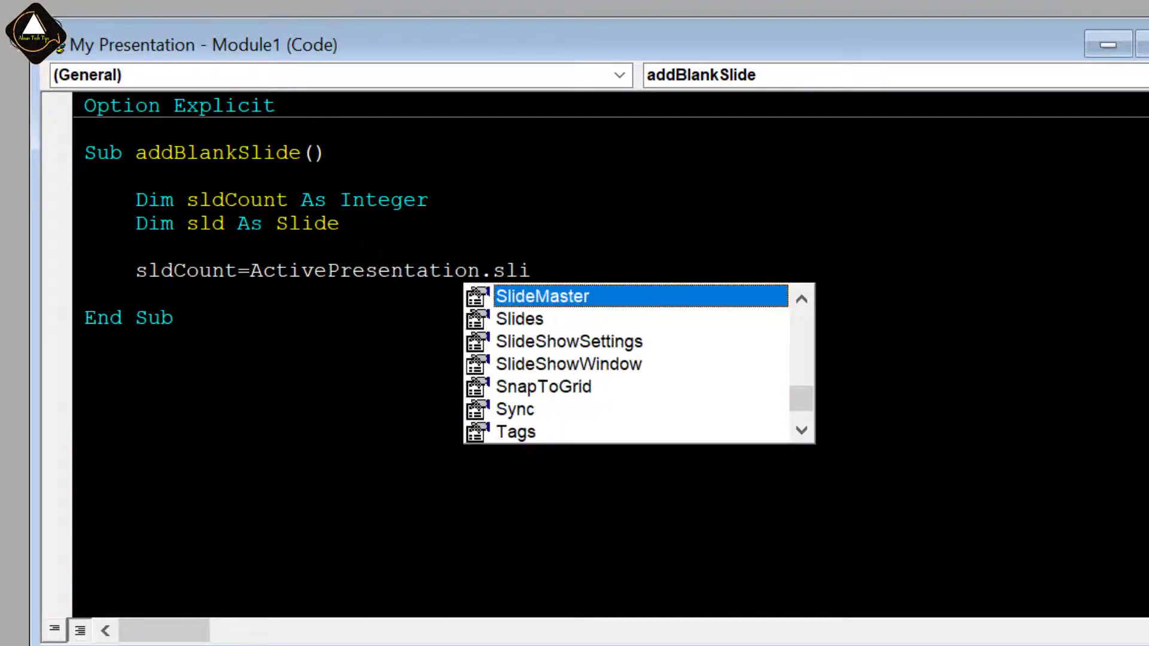
{"action": "key", "text": "Down"}
{"action": "key", "text": "Tab"}
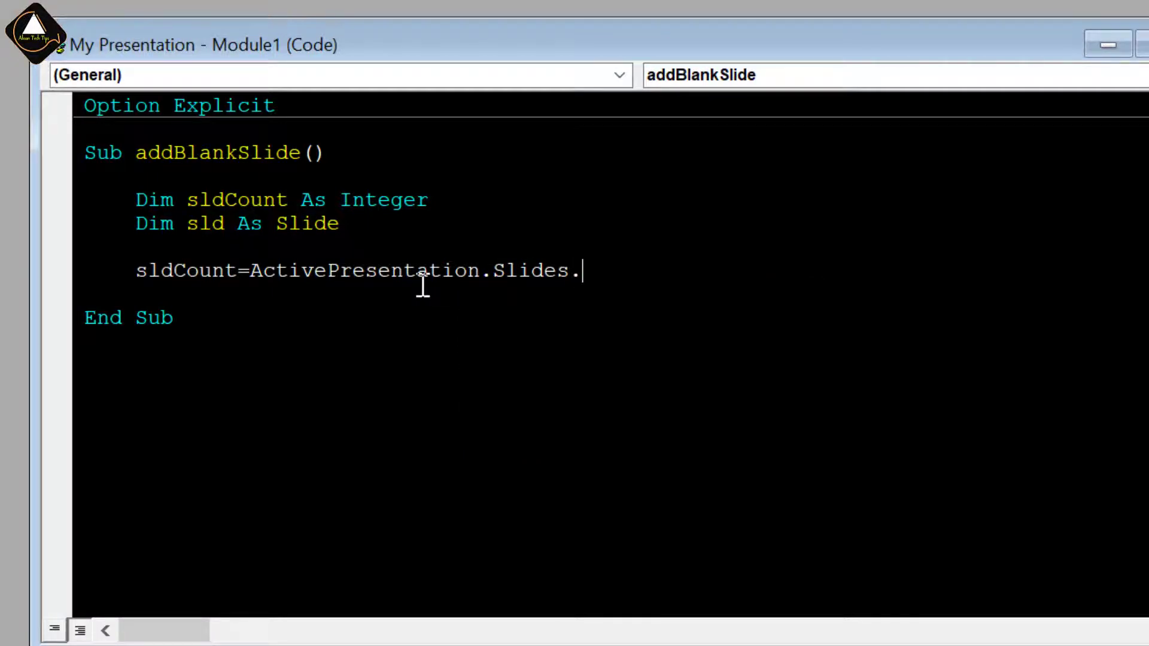
{"action": "type", "text": "co"}
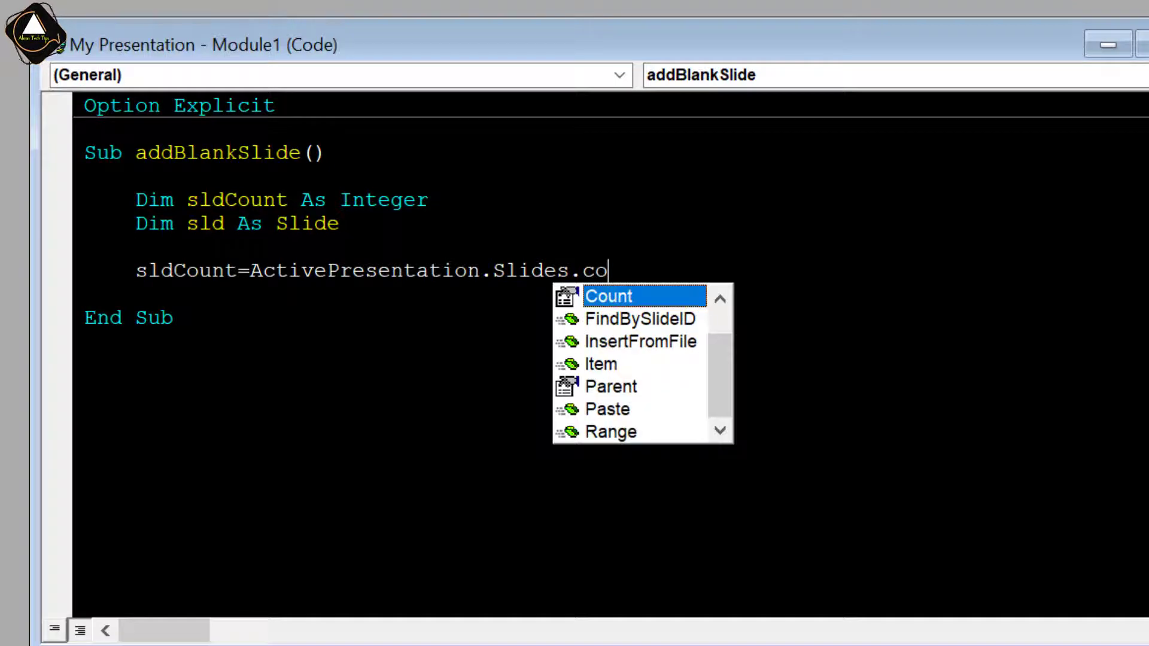
{"action": "key", "text": "Tab"}
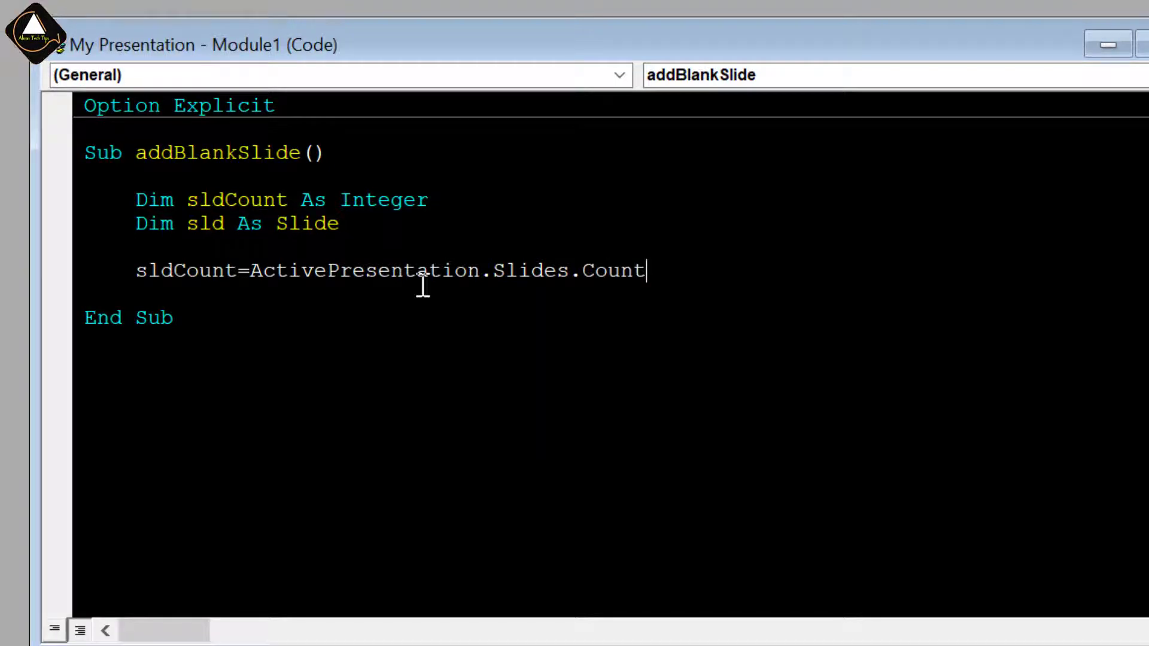
{"action": "key", "text": "Return"}
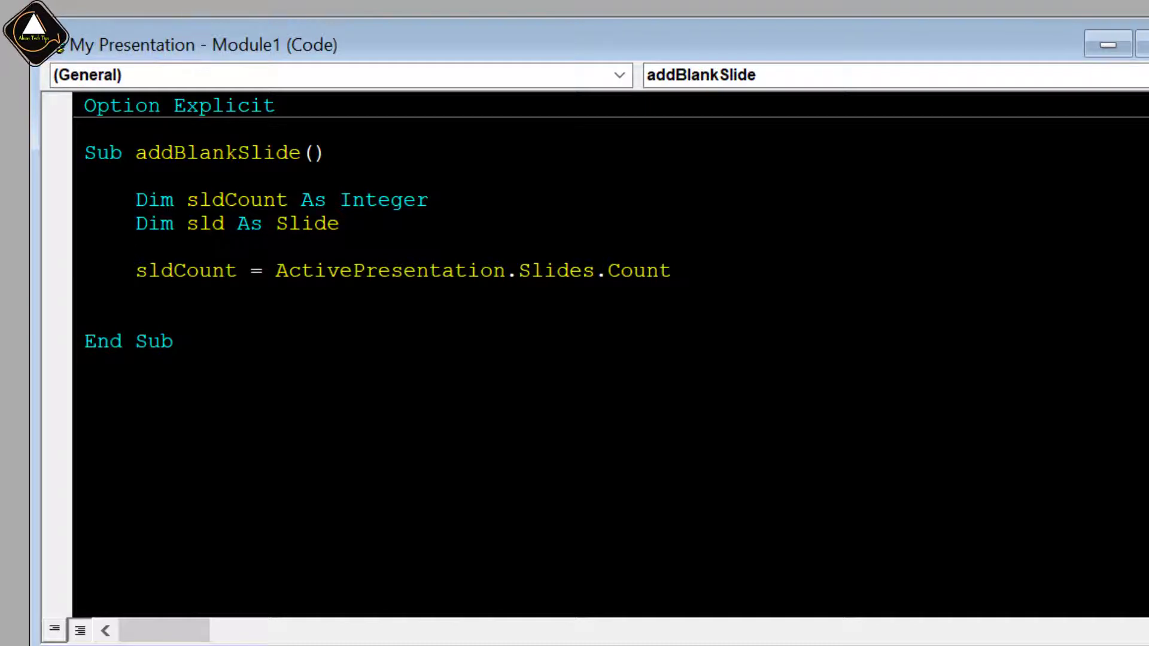
Step: Add Set sld = ActivePresentation.Slides.Add(sldCount + 1, ppLayoutBlank) to finish the macro body
{"action": "type", "text": "Set "}
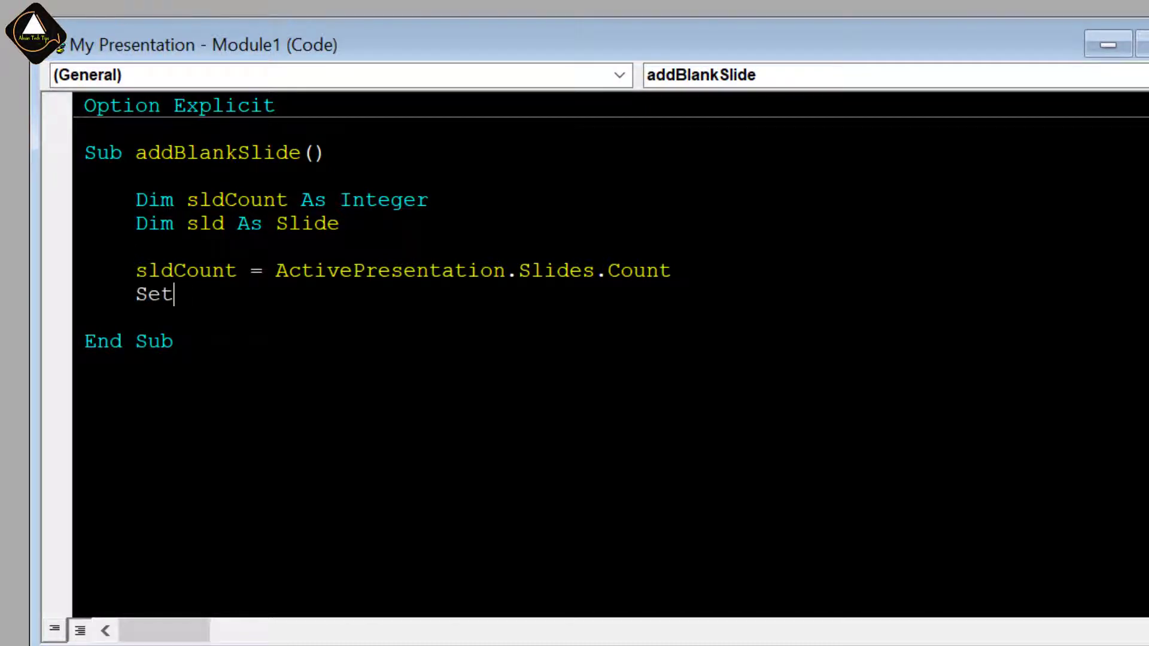
{"action": "type", "text": "sl"}
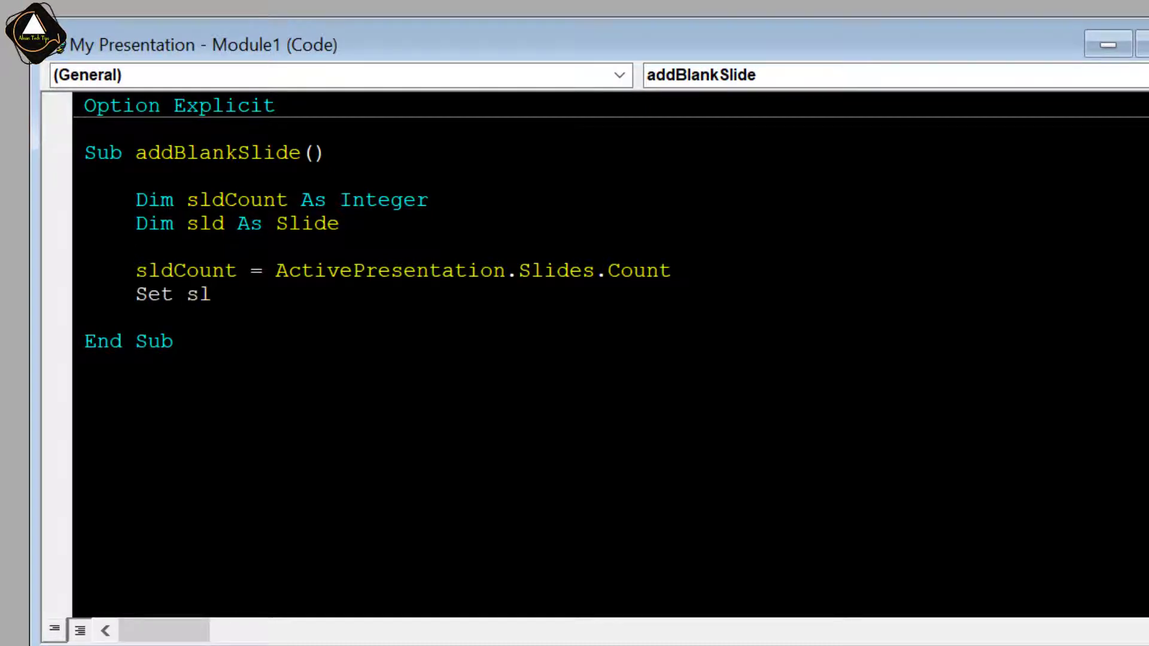
{"action": "type", "text": "d"}
{"action": "type", "text": "="}
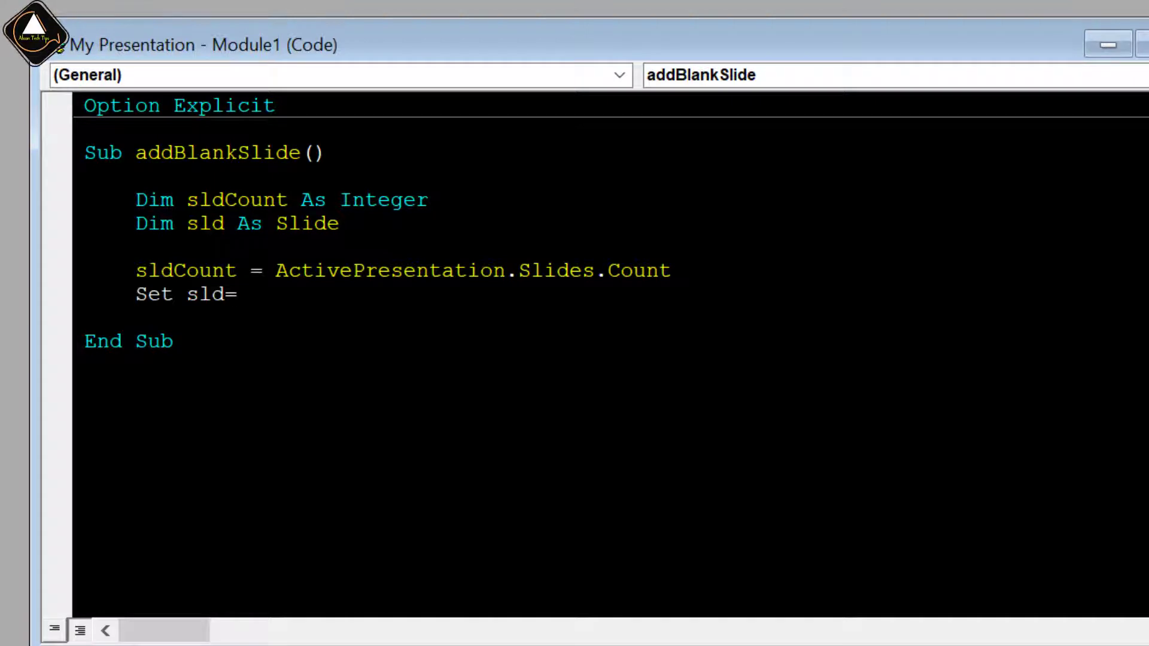
{"action": "type", "text": "Activ"}
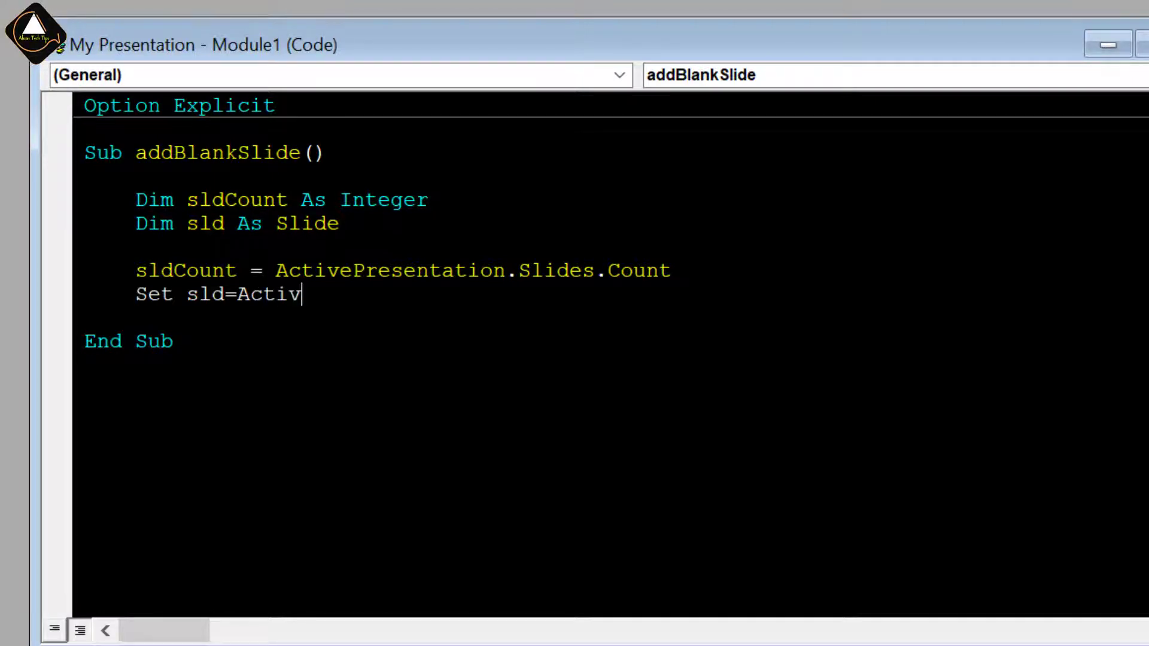
{"action": "type", "text": "ePresent"}
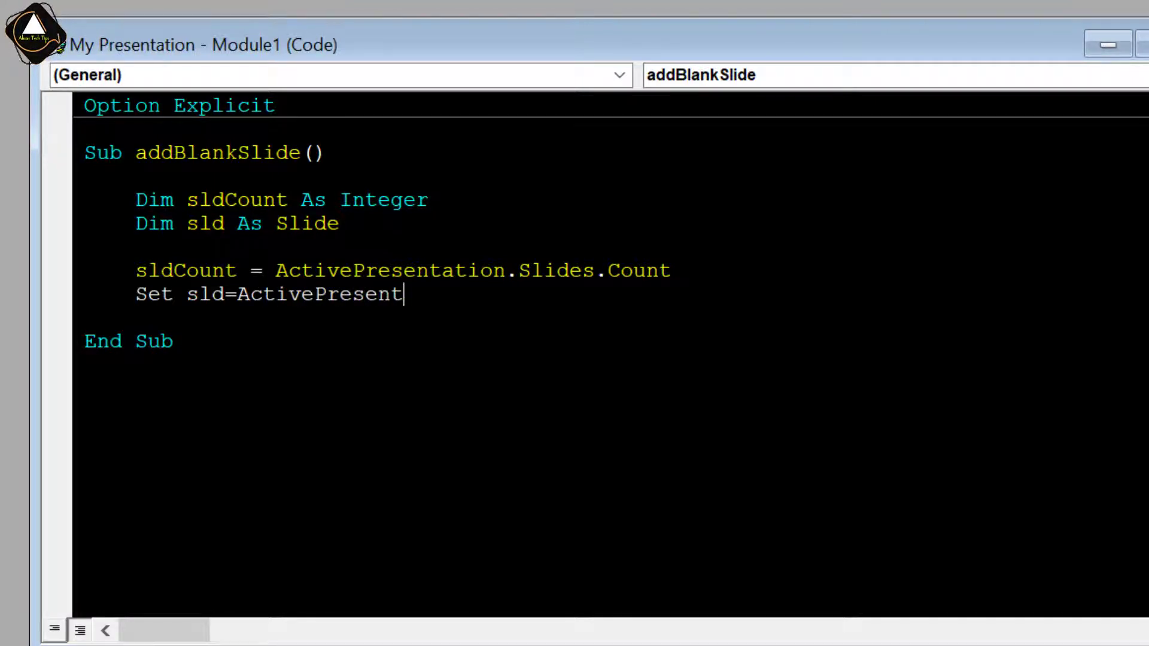
{"action": "type", "text": "ation"}
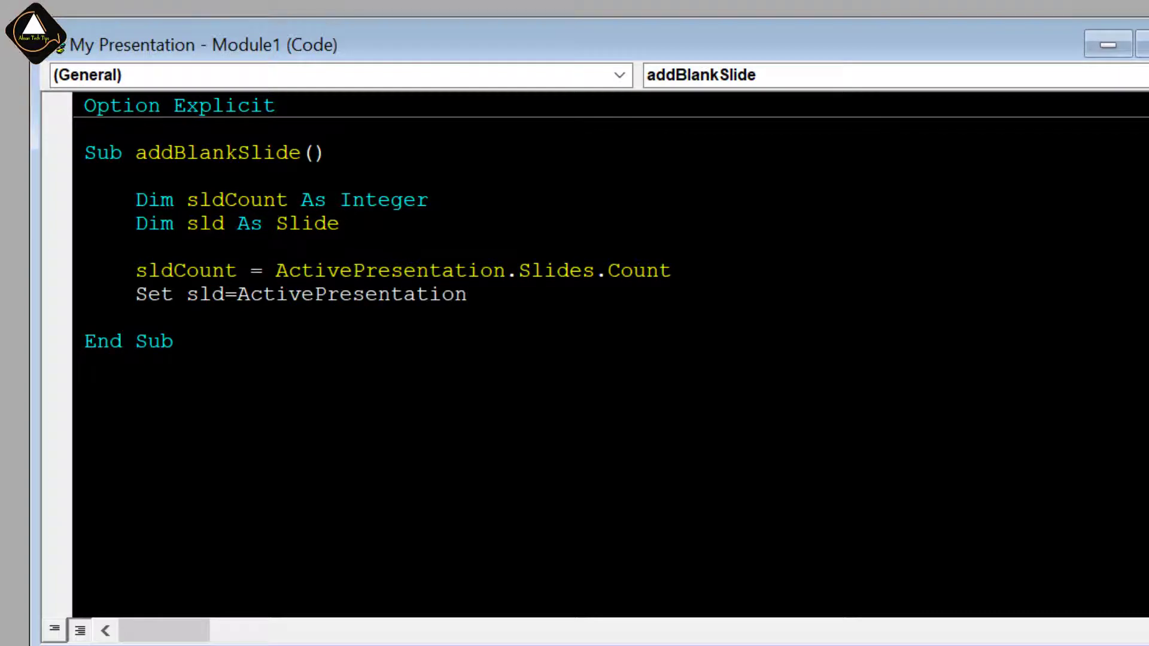
{"action": "type", "text": ".sli"}
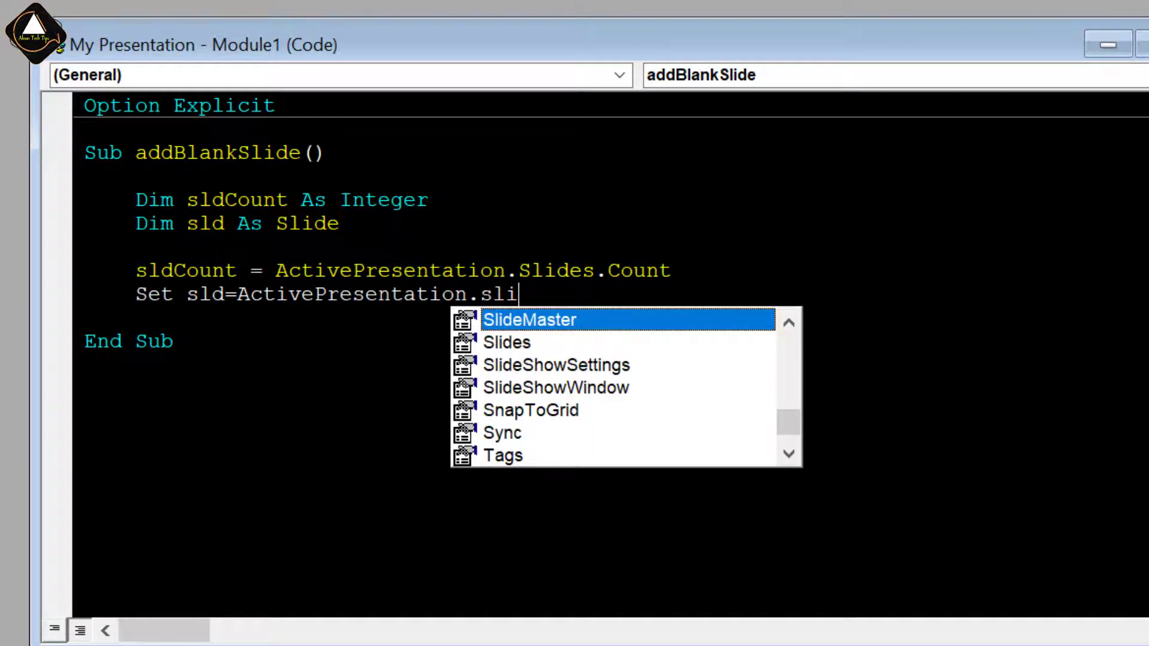
{"action": "key", "text": "Down"}
{"action": "key", "text": "Tab"}
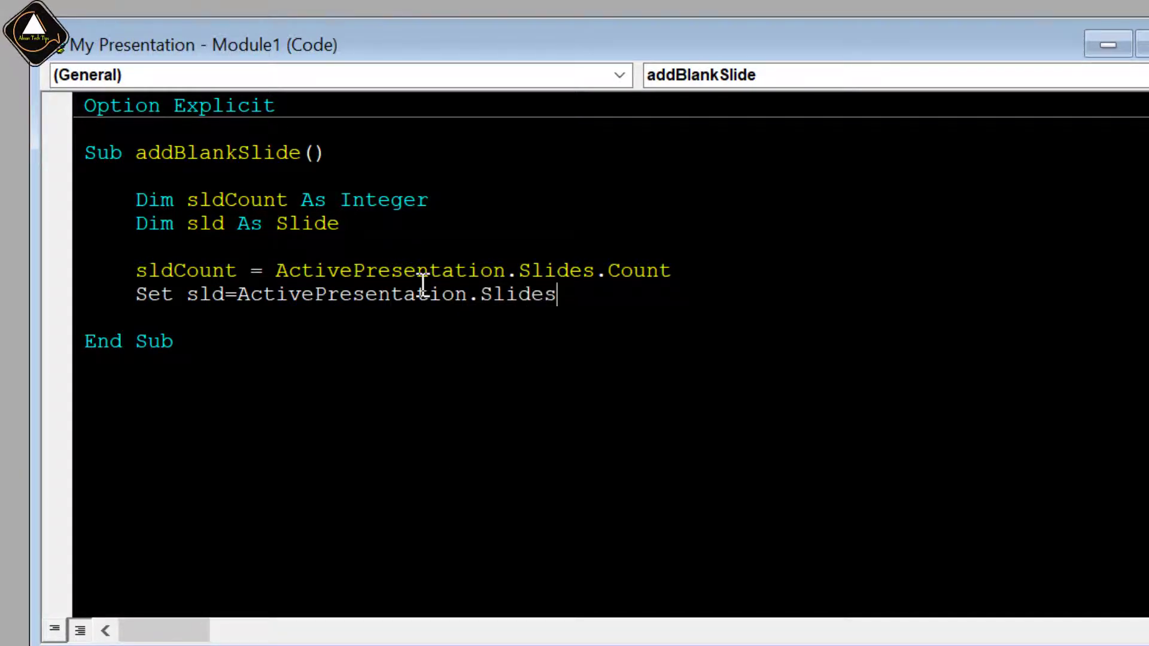
{"action": "type", "text": "."}
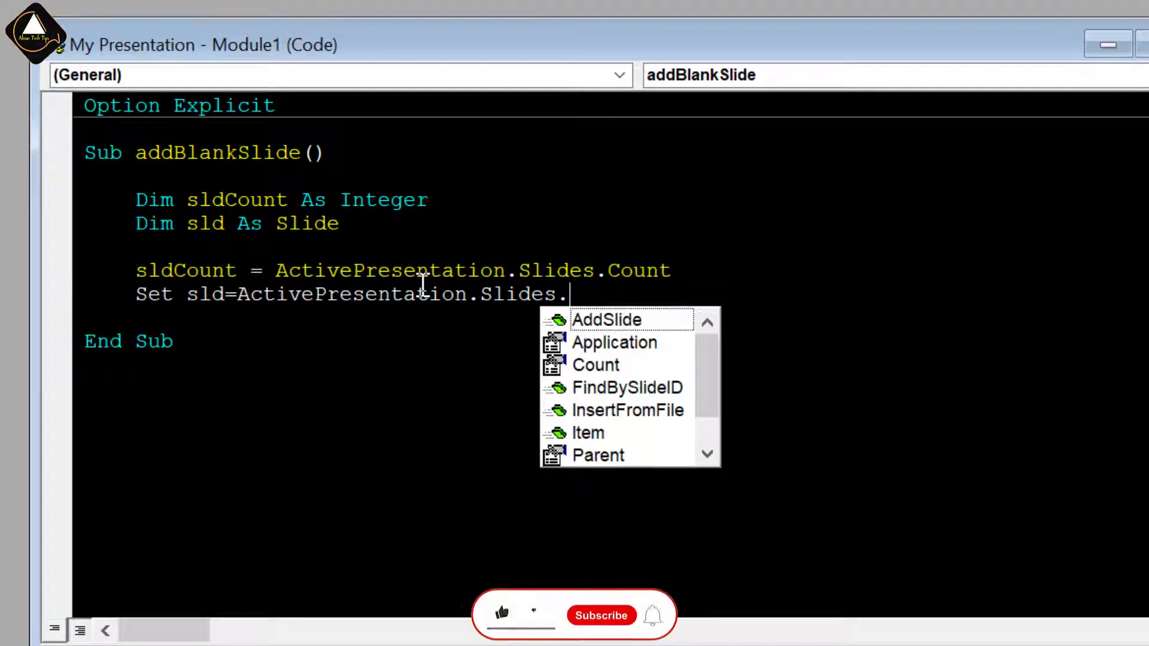
{"action": "type", "text": "Add"}
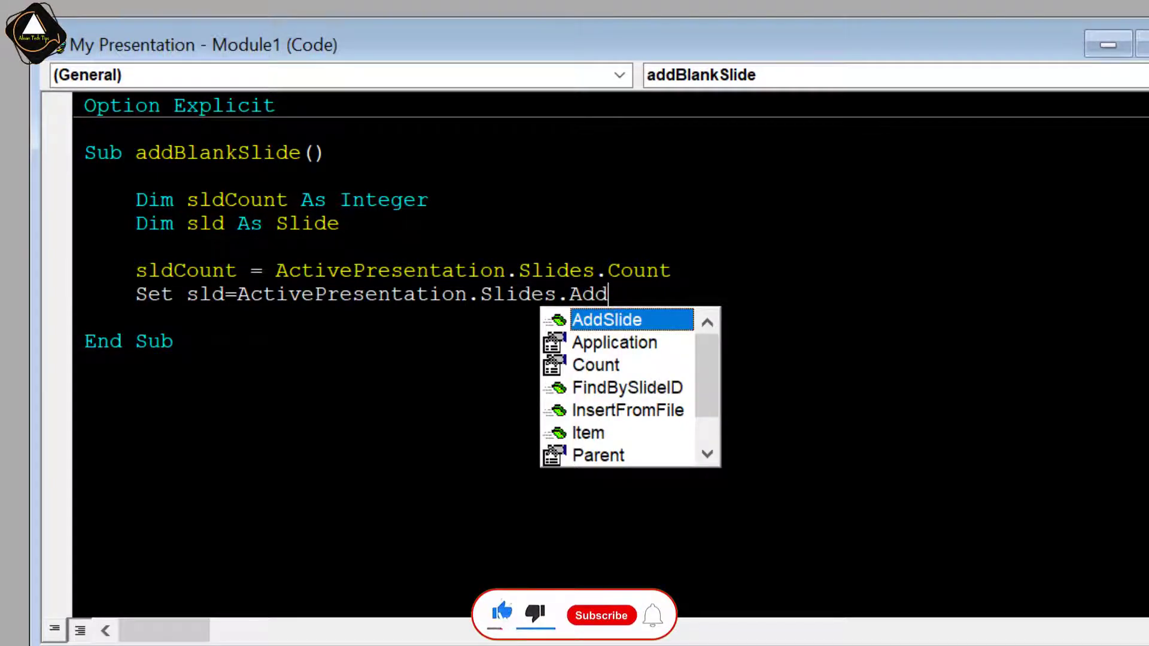
{"action": "type", "text": "Slide("}
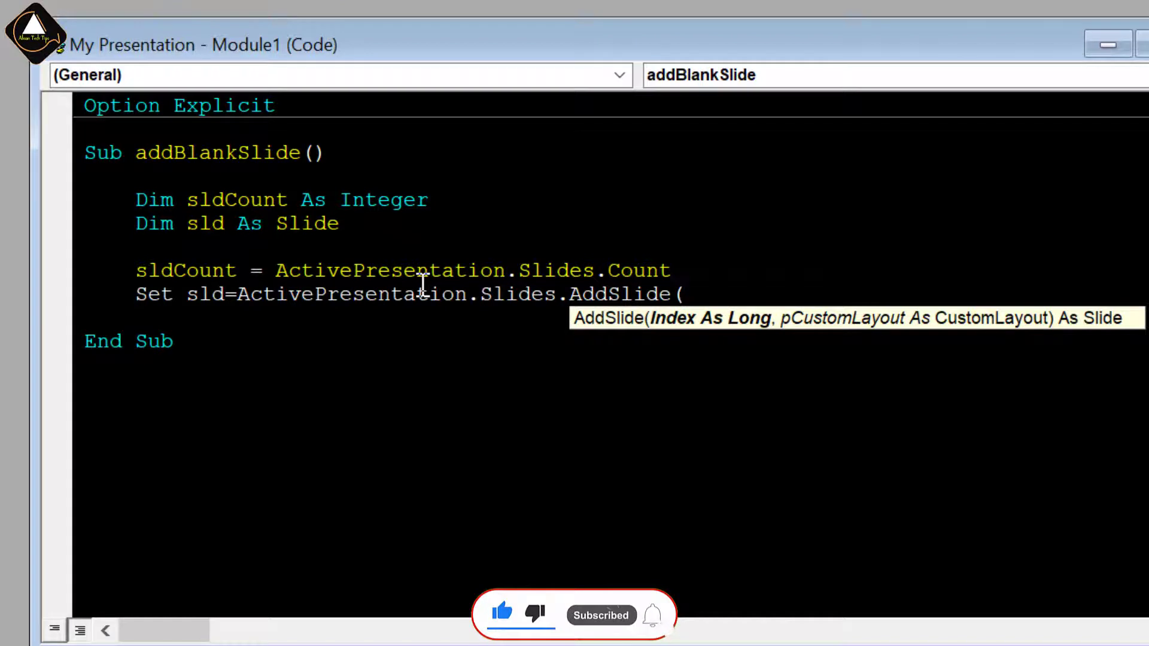
{"action": "key", "text": "BackSpace"}
{"action": "key", "text": "BackSpace"}
{"action": "key", "text": "BackSpace"}
{"action": "key", "text": "BackSpace"}
{"action": "key", "text": "BackSpace"}
{"action": "key", "text": "BackSpace"}
{"action": "type", "text": "("}
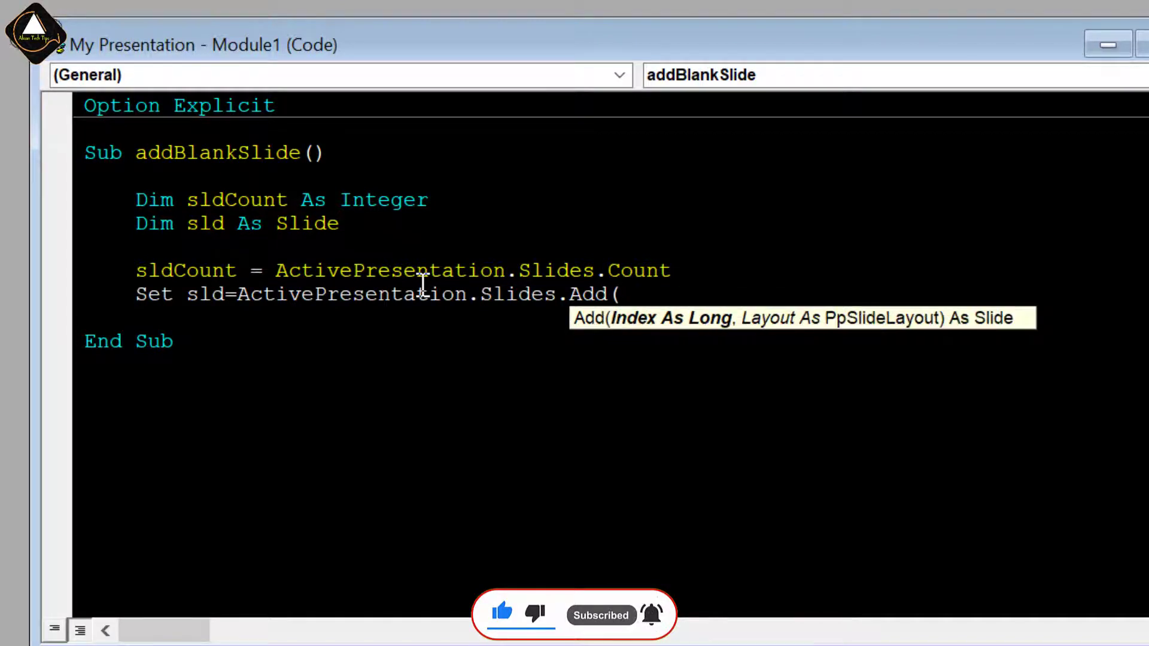
{"action": "type", "text": "sl"}
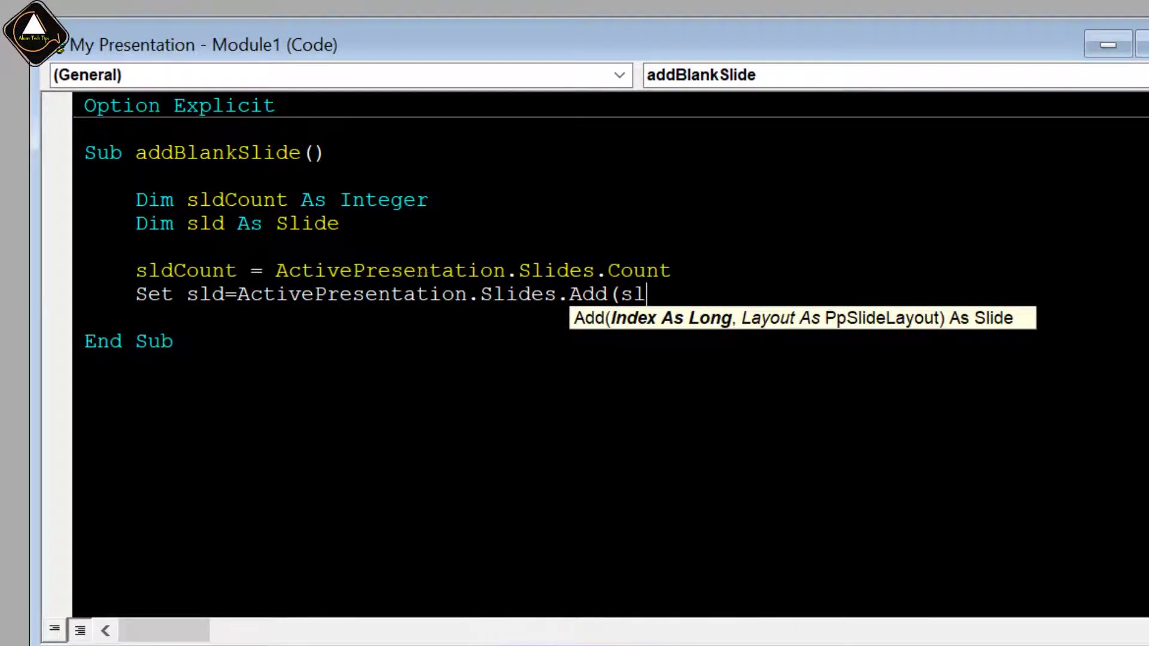
{"action": "type", "text": "d"}
{"action": "key", "text": "BackSpace"}
{"action": "key", "text": "BackSpace"}
{"action": "key", "text": "BackSpace"}
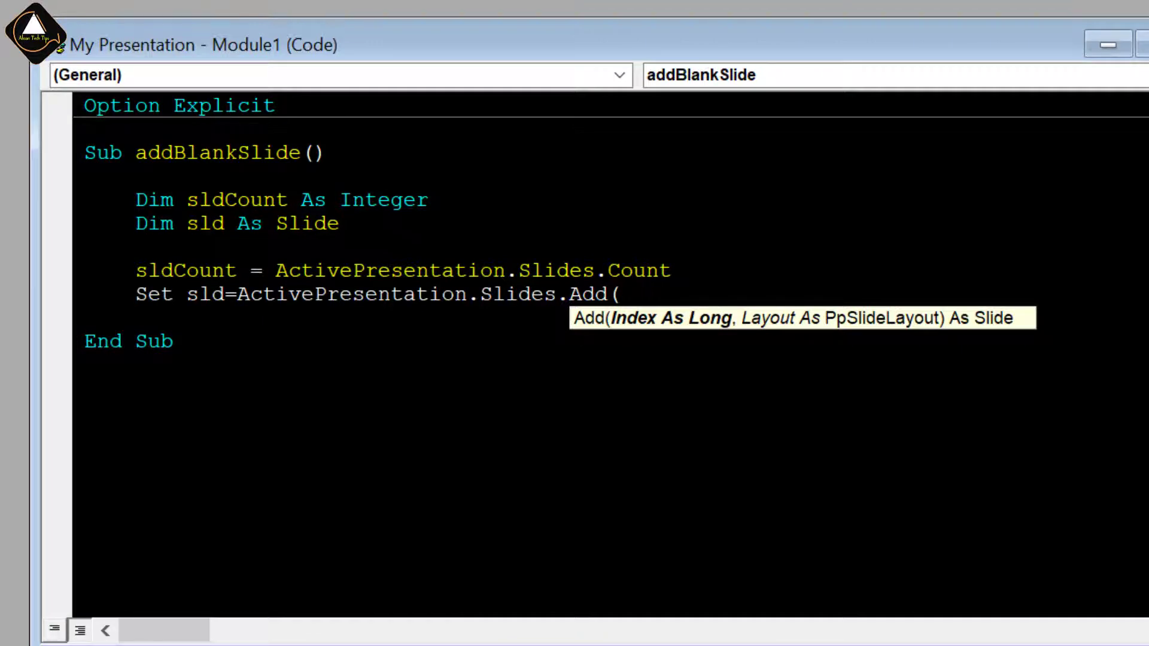
{"action": "type", "text": "sldCo"}
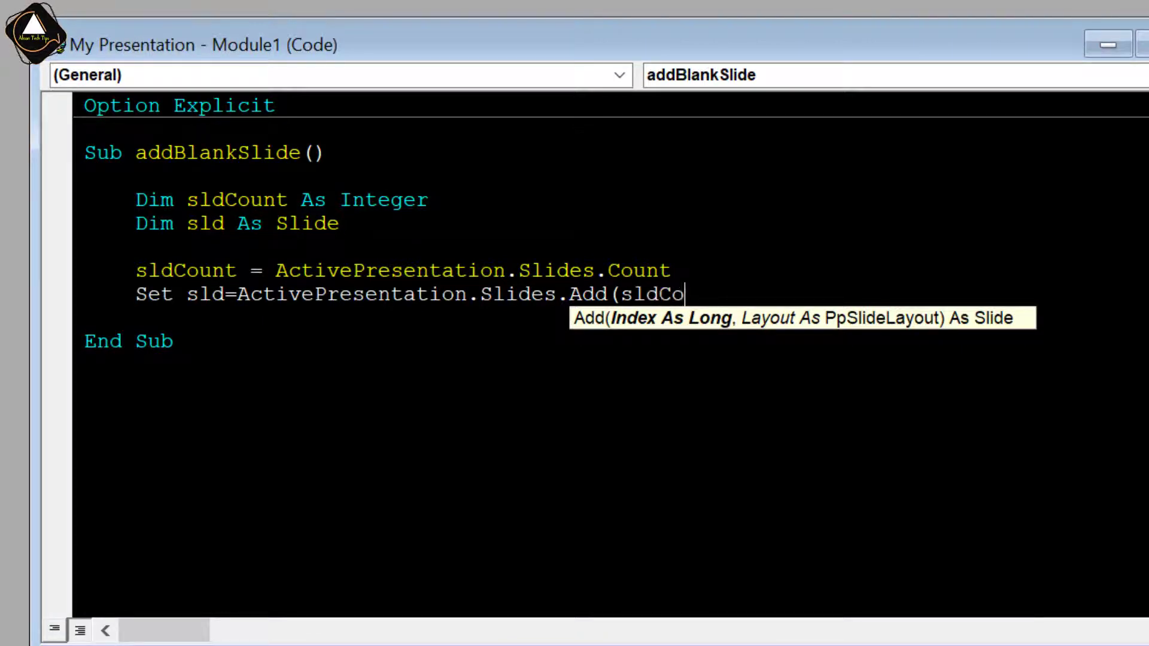
{"action": "type", "text": "unt"}
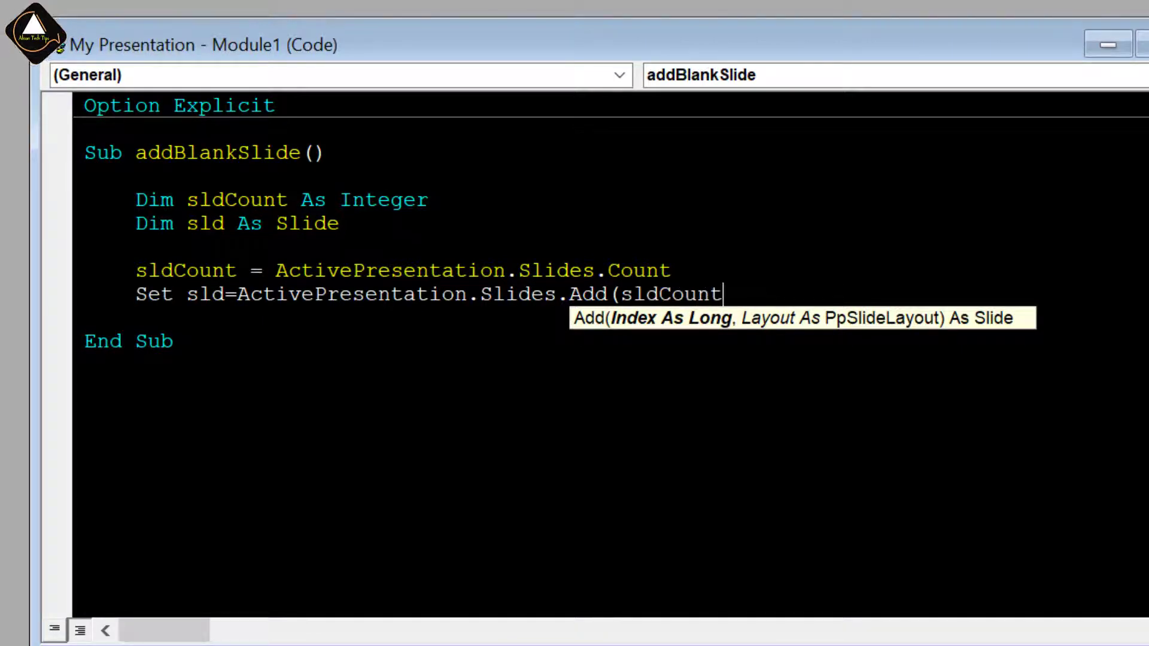
{"action": "type", "text": "+"}
{"action": "type", "text": "1,"}
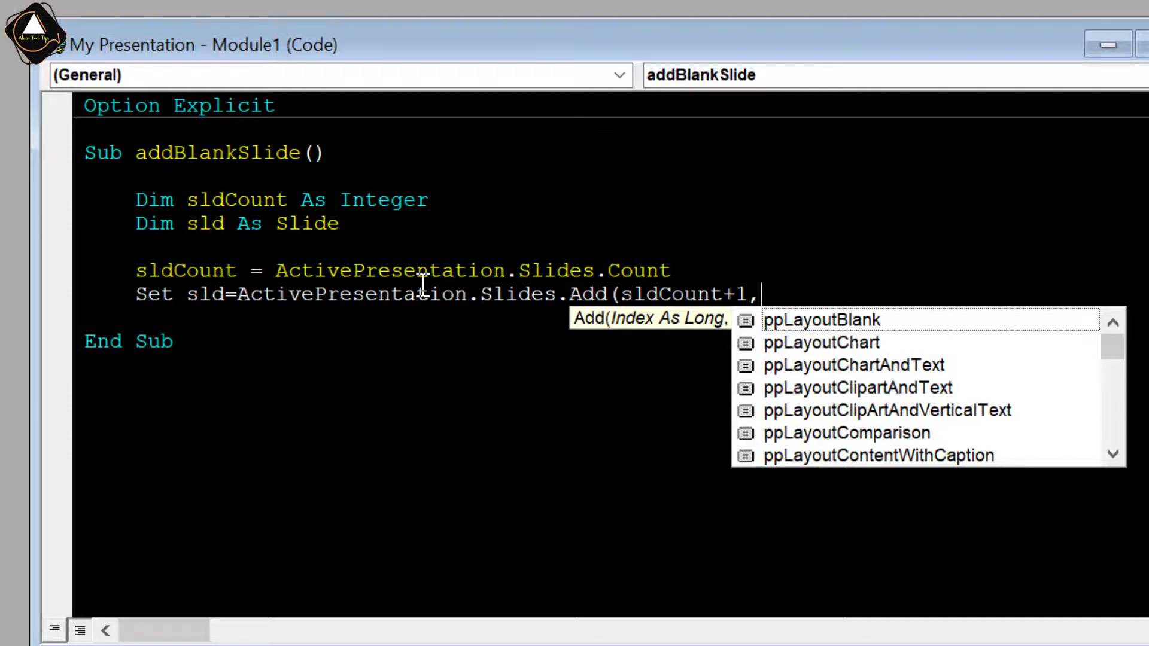
{"action": "key", "text": "Down"}
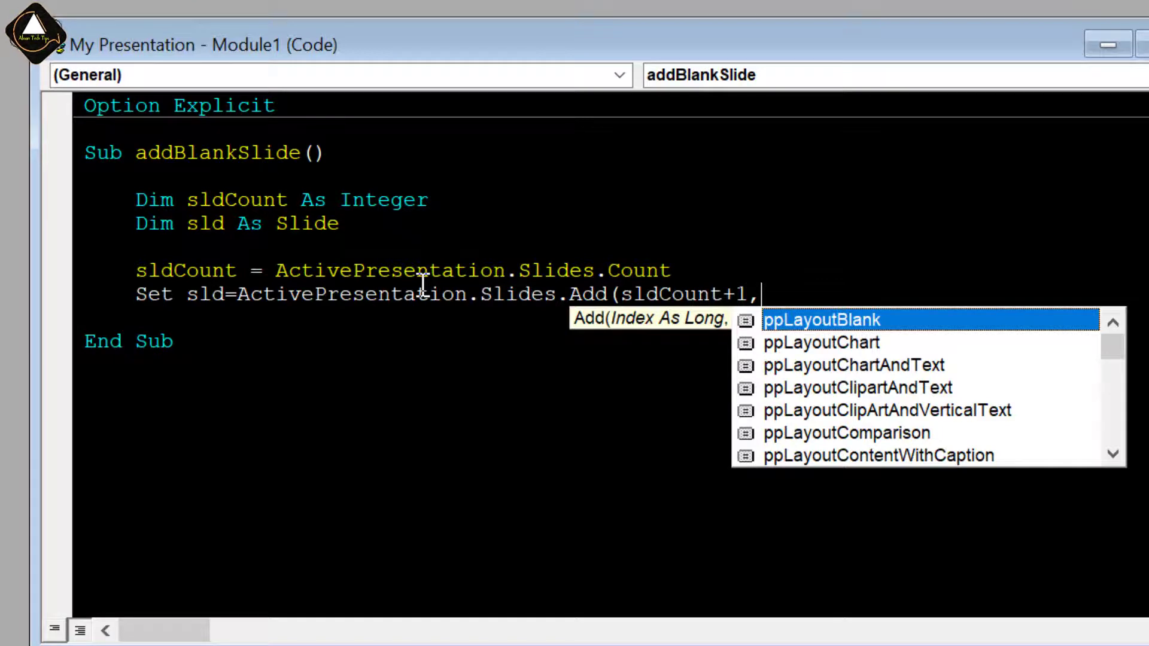
{"action": "key", "text": "Tab"}
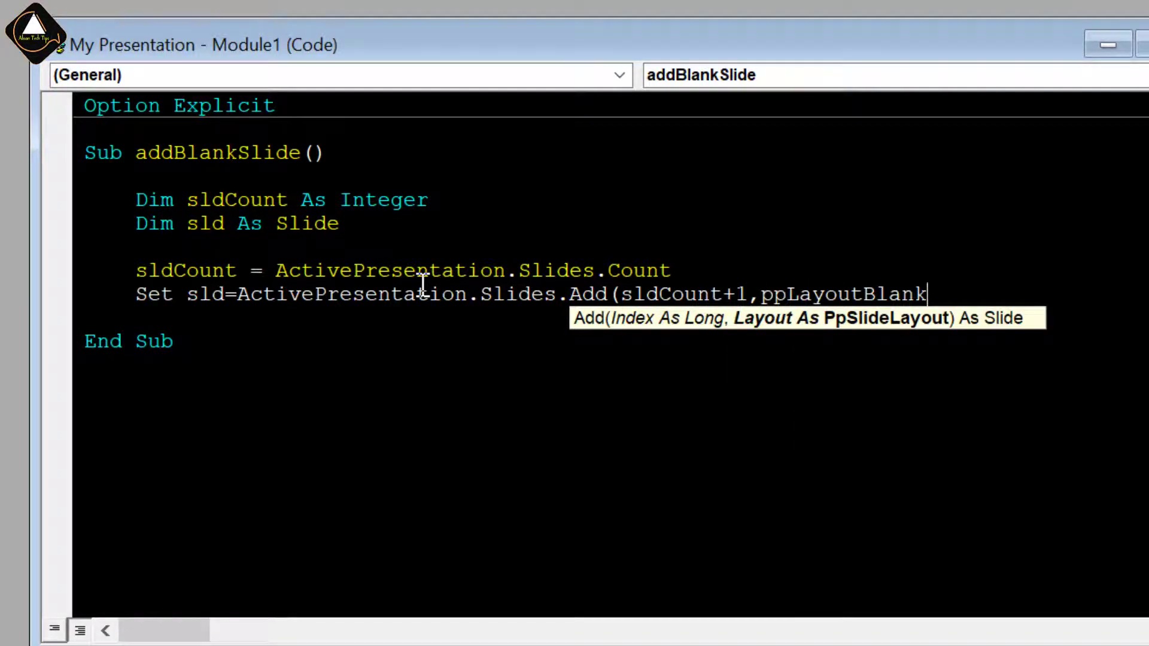
{"action": "type", "text": ")"}
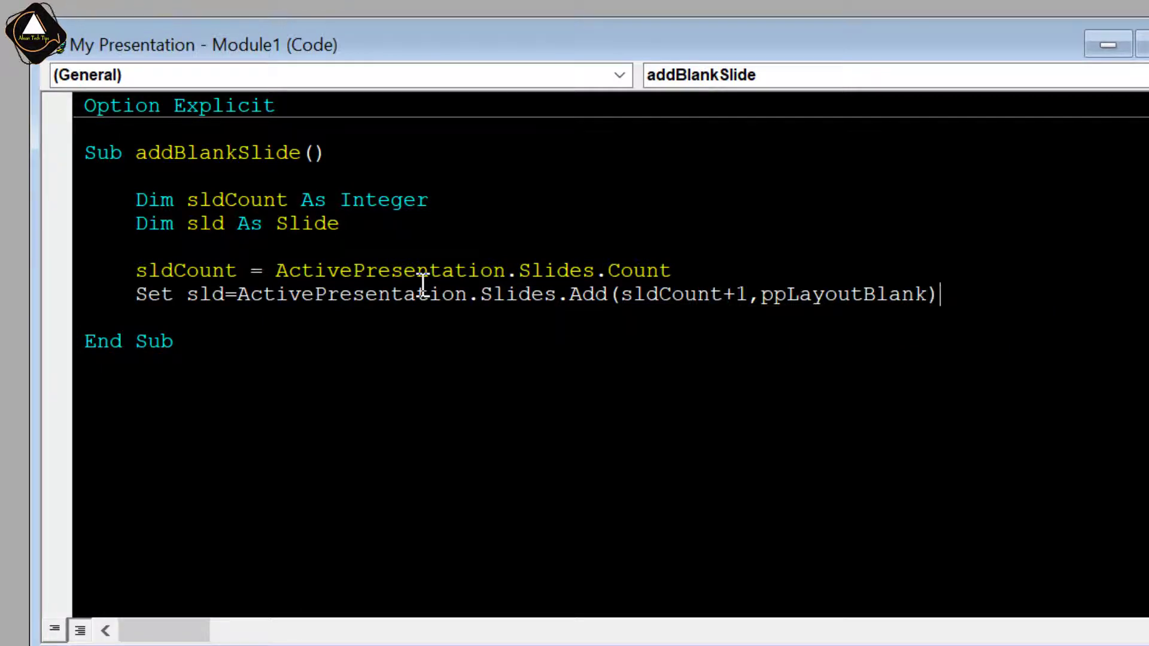
{"action": "key", "text": "Return"}
{"action": "left_click", "coordinate": [495, 210]}
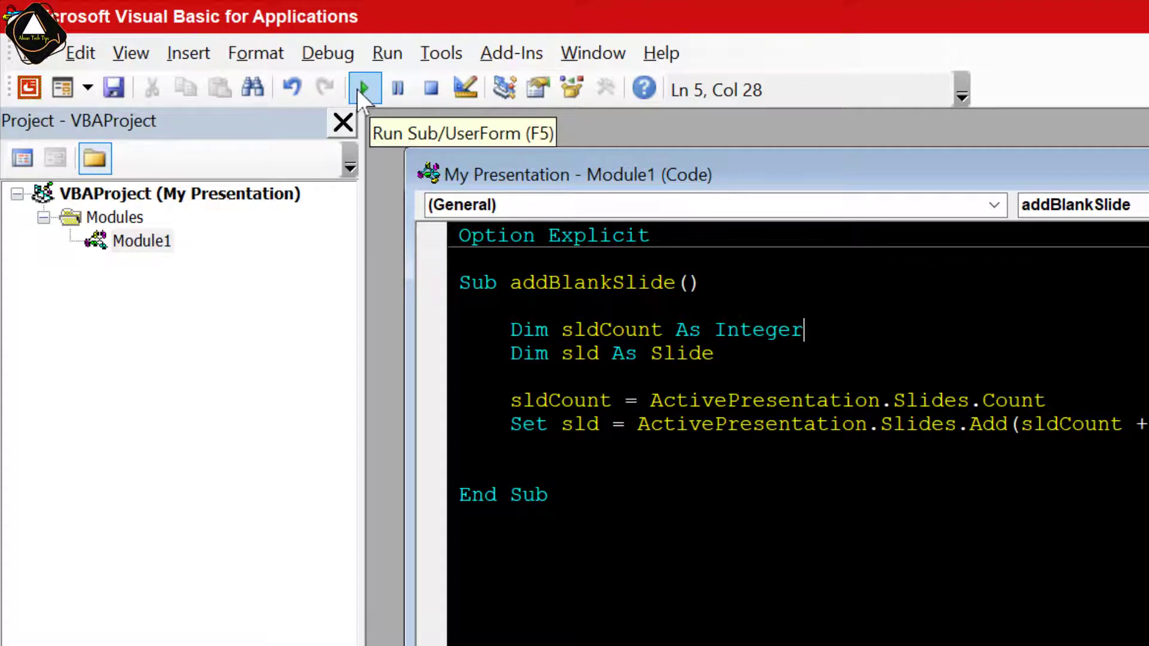
Step: Run addBlankSlide and confirm blank slide 5 appears at the end of the presentation
{"action": "left_click", "coordinate": [358, 90]}
{"action": "left_click", "coordinate": [363, 89]}
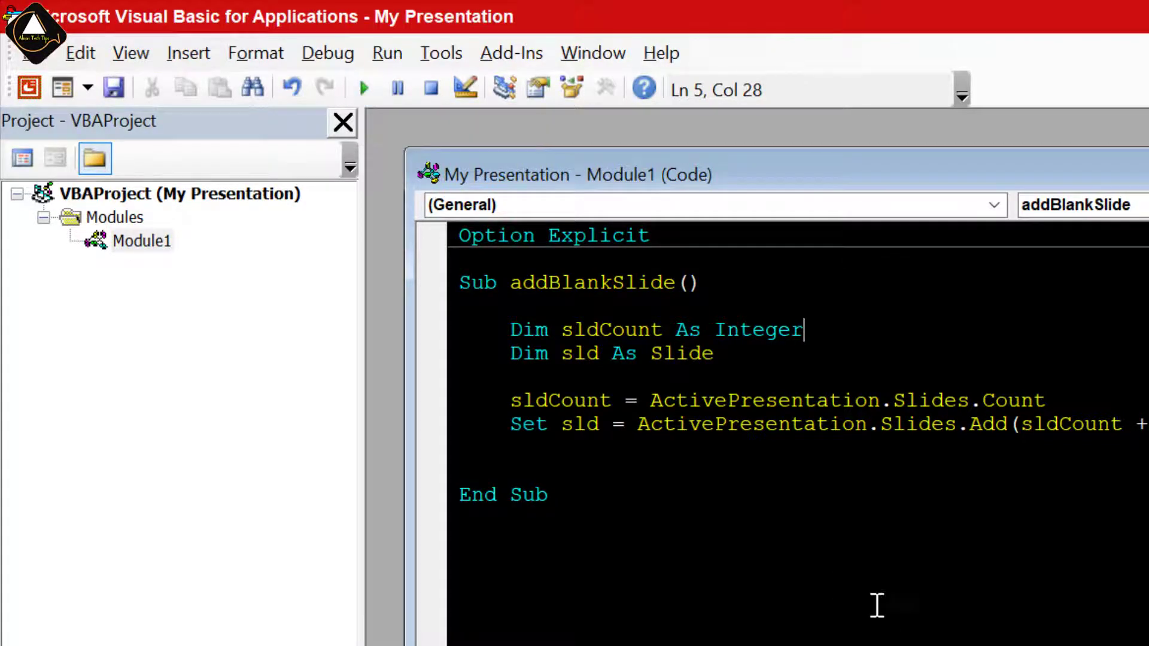
{"action": "left_click", "coordinate": [29, 88]}
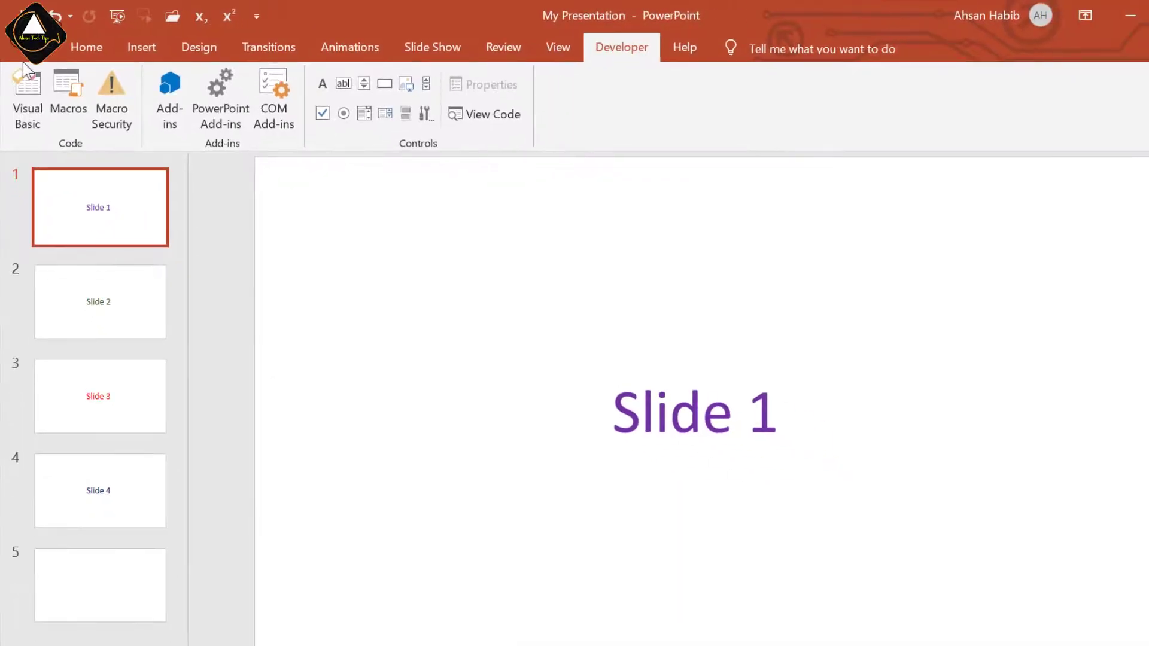
{"action": "left_click", "coordinate": [103, 574]}
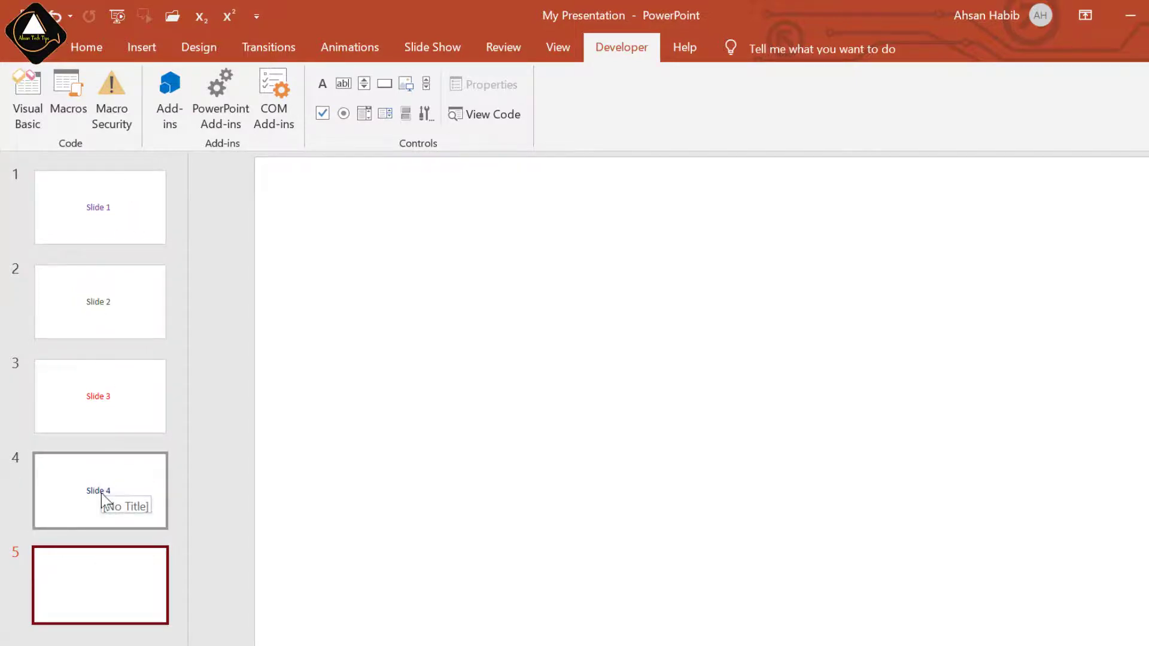
Step: Run the macro a second time and confirm blank slide 6 was added
{"action": "left_click", "coordinate": [40, 79]}
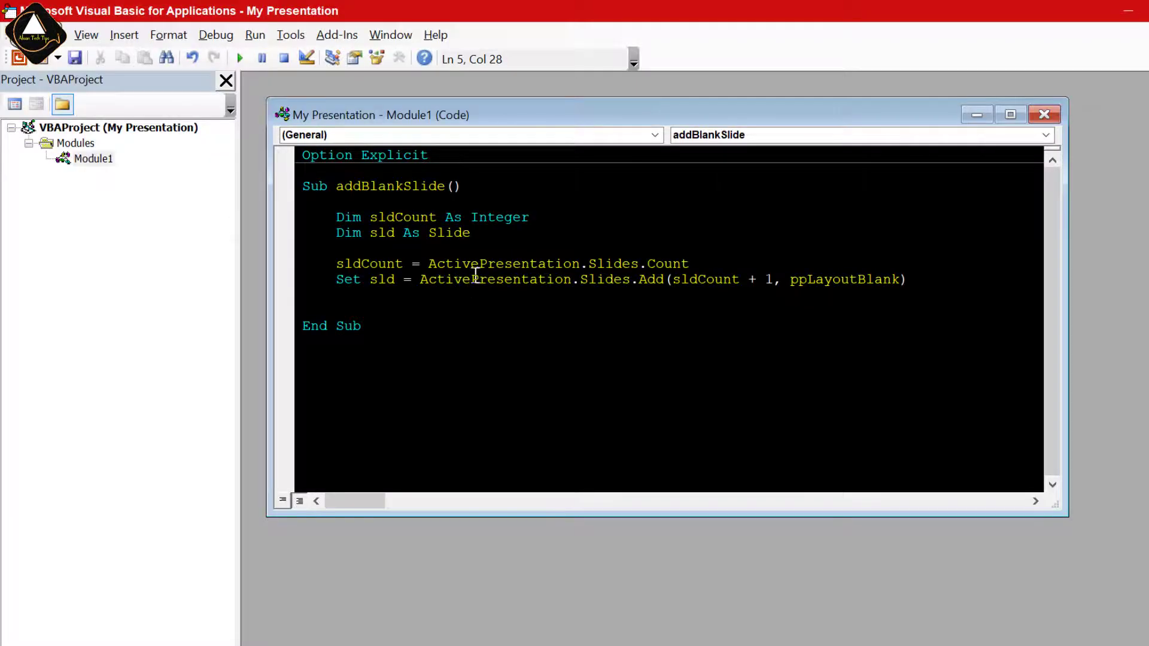
{"action": "left_click", "coordinate": [475, 237]}
{"action": "left_click", "coordinate": [18, 57]}
{"action": "left_click", "coordinate": [119, 608]}
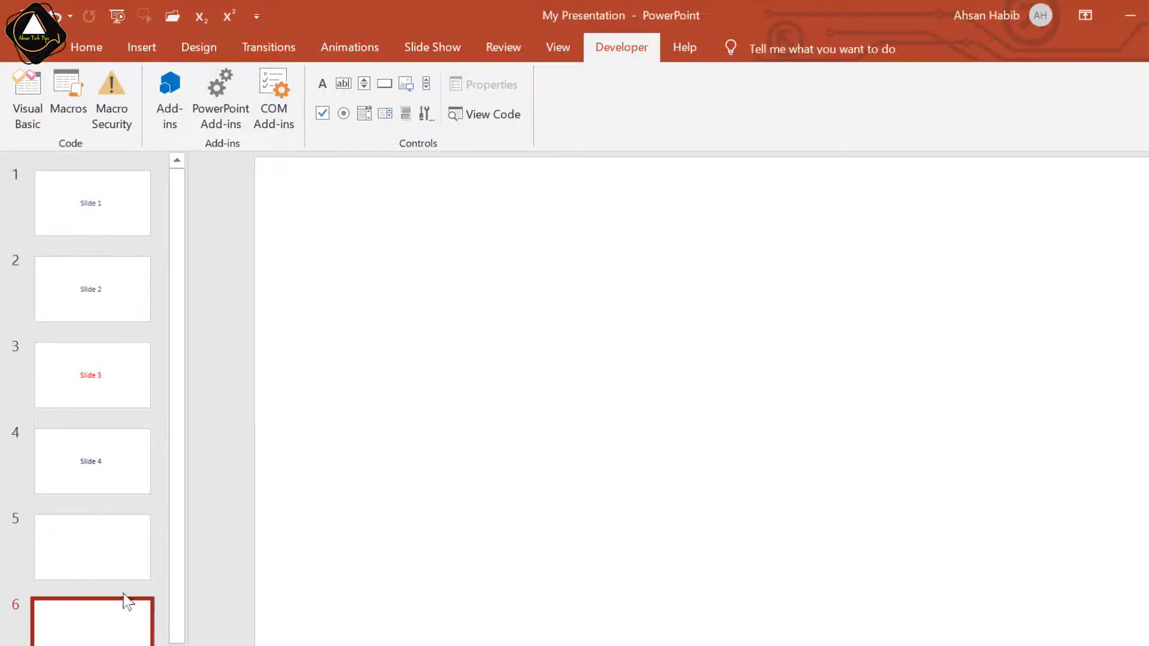
{"action": "scroll", "coordinate": [99, 588], "scroll_direction": "down", "scroll_amount": 1}
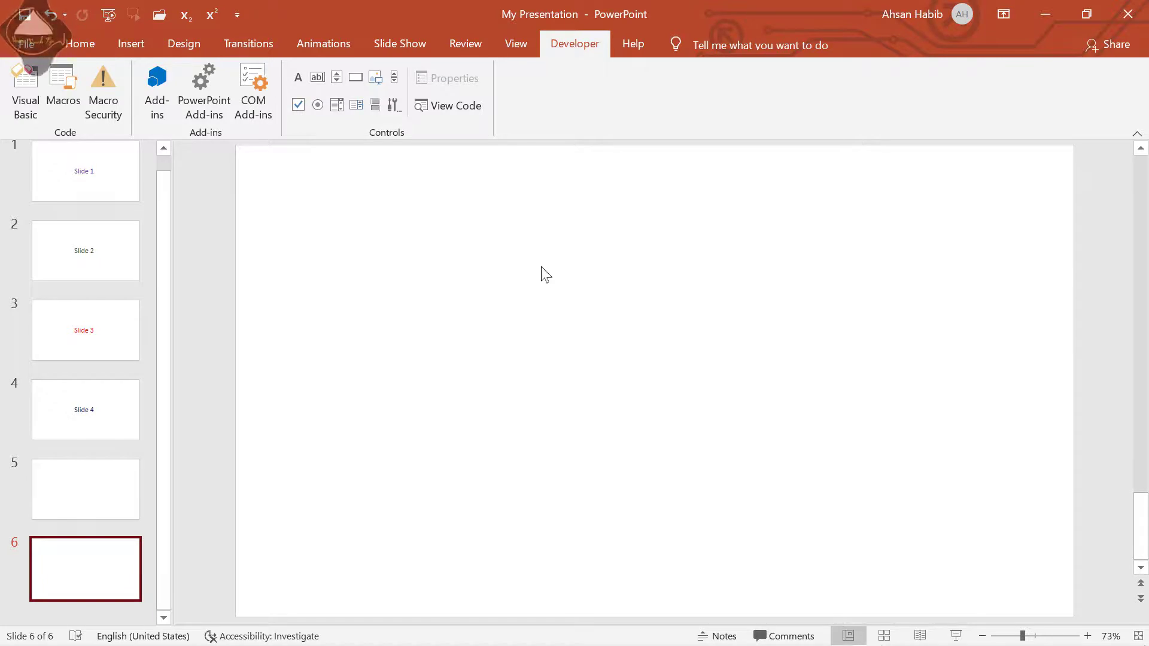
Step: Draw a blue rectangle in the upper right of slide 6 and bring up its Action Settings
{"action": "left_click", "coordinate": [127, 50]}
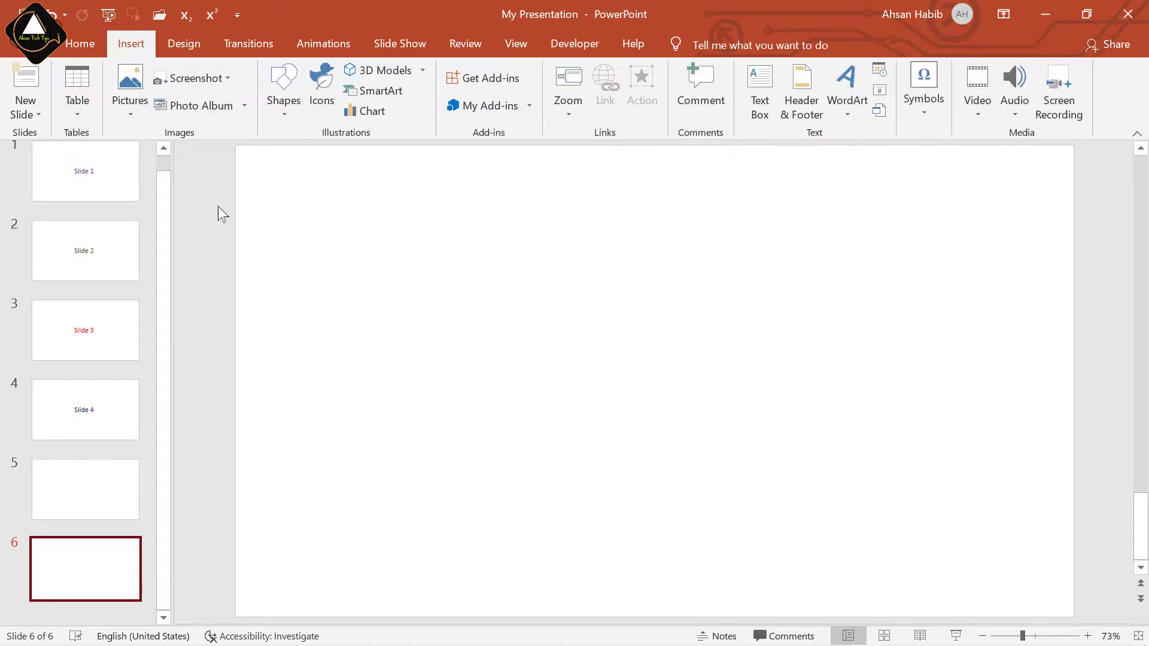
{"action": "left_click", "coordinate": [285, 115]}
{"action": "left_click", "coordinate": [329, 151]}
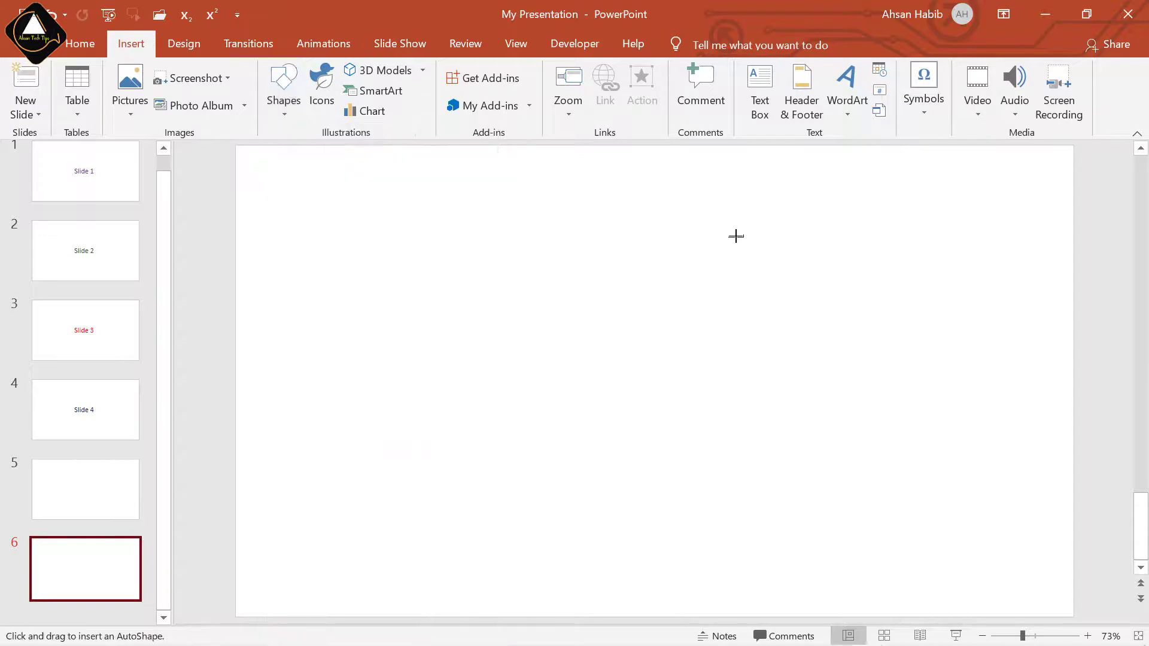
{"action": "left_click_drag", "start_coordinate": [774, 230], "coordinate": [913, 281]}
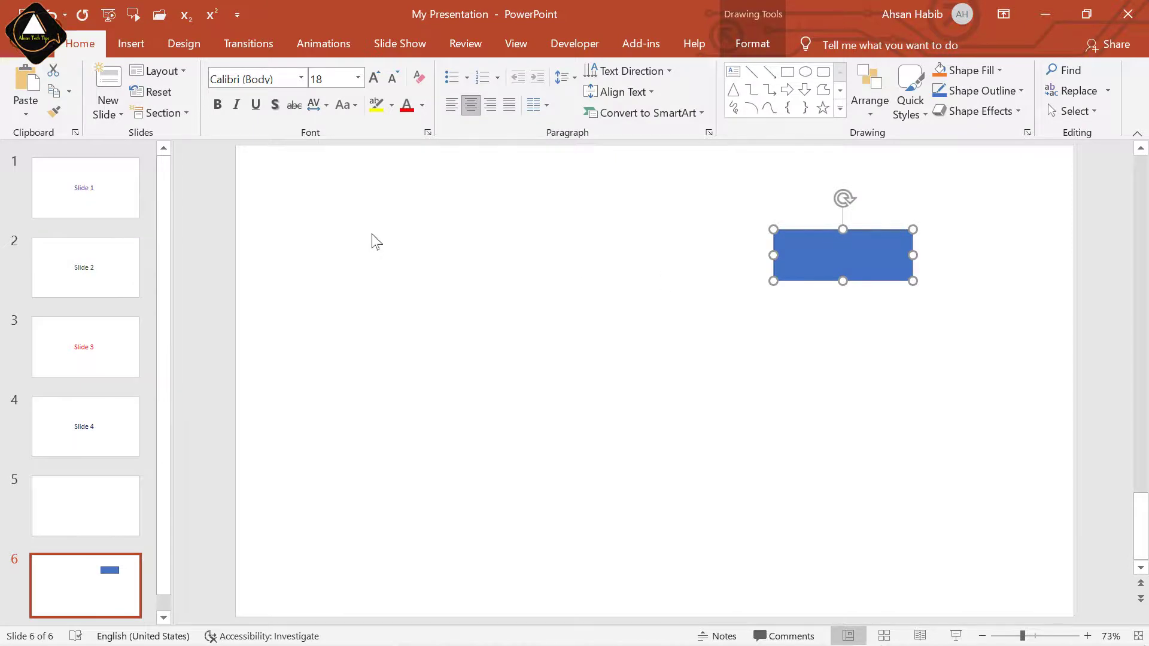
{"action": "left_click", "coordinate": [131, 43]}
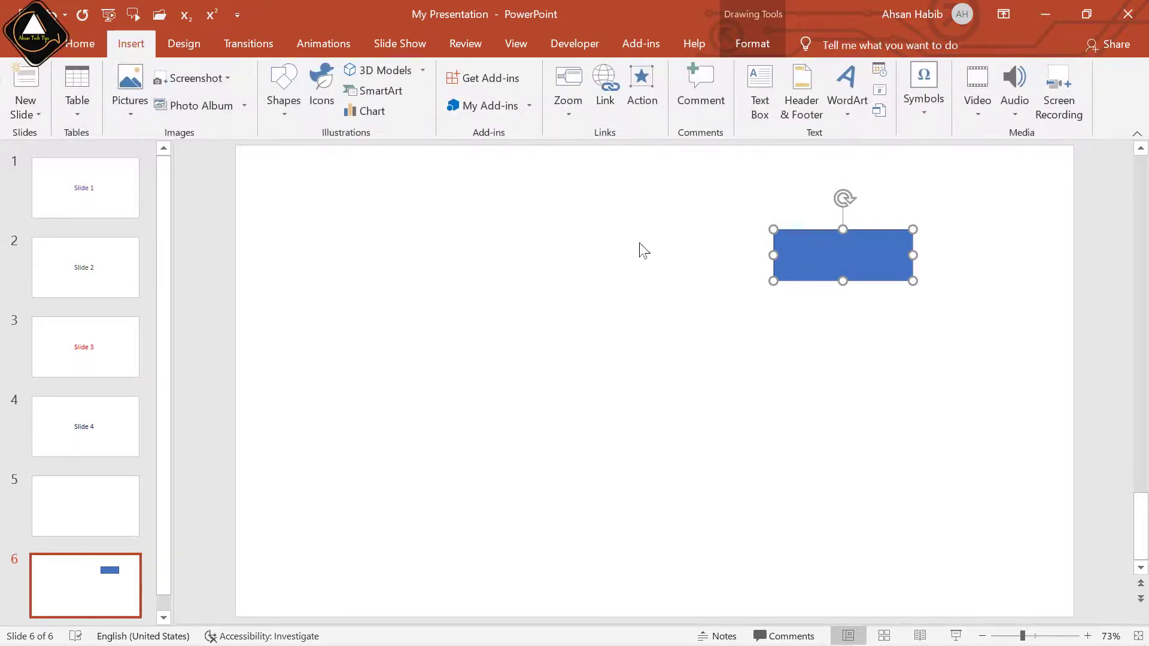
{"action": "left_click", "coordinate": [642, 90]}
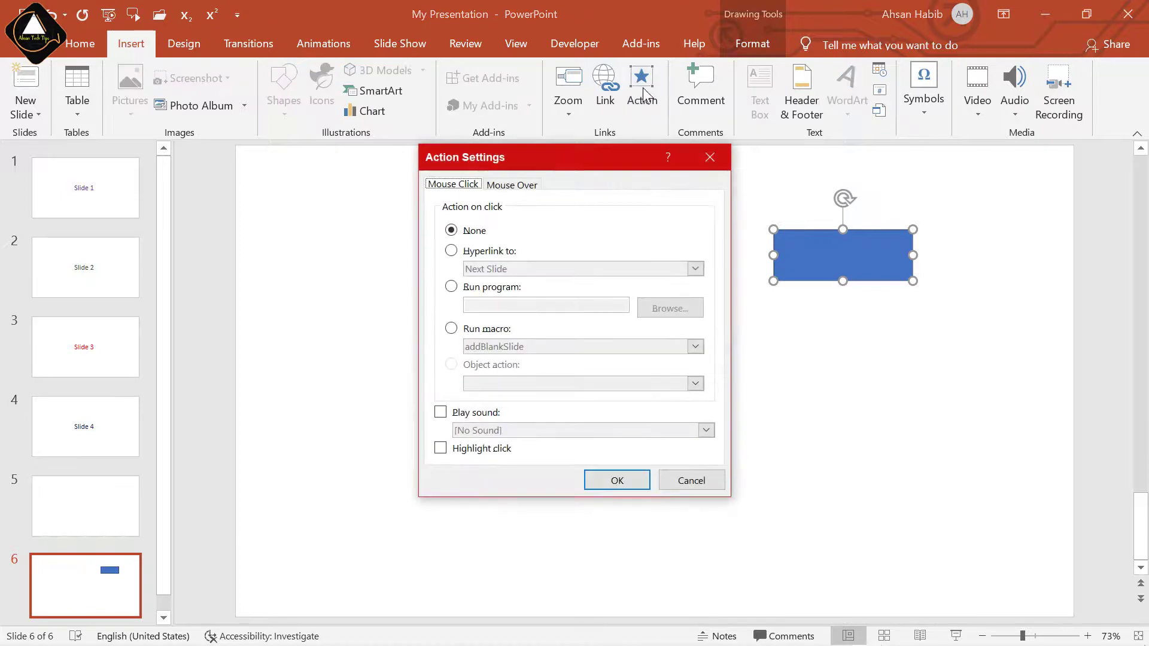
Step: Set the rectangle's mouse-click action to Run macro: addBlankSlide and confirm
{"action": "left_click", "coordinate": [452, 328]}
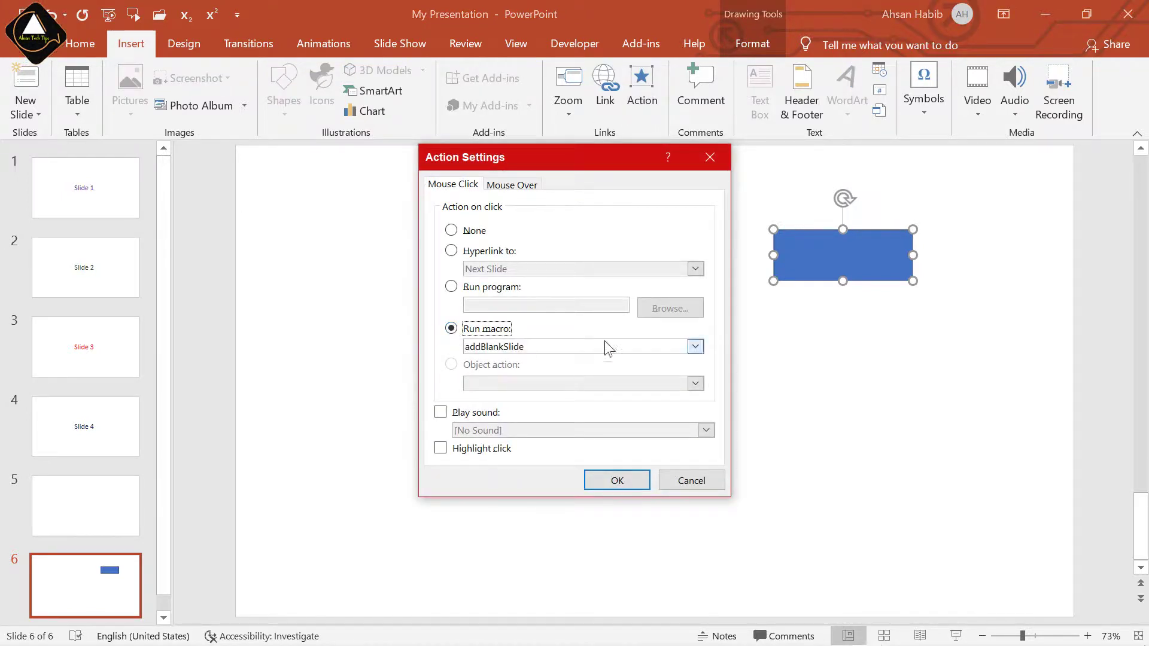
{"action": "left_click", "coordinate": [696, 347]}
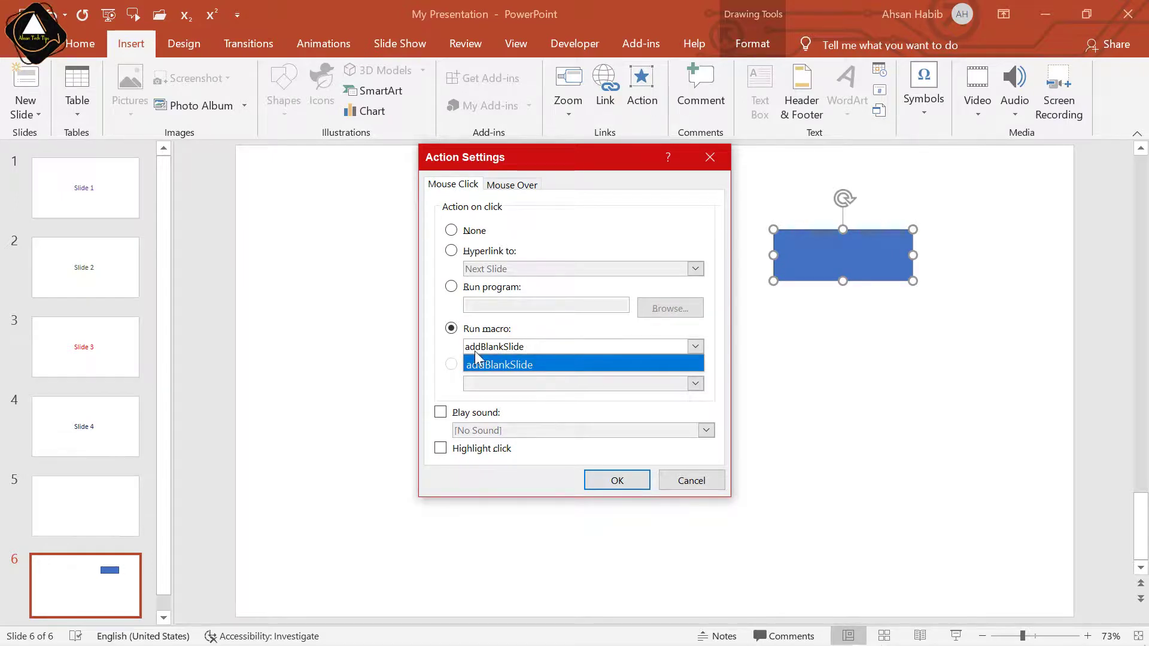
{"action": "left_click", "coordinate": [521, 347]}
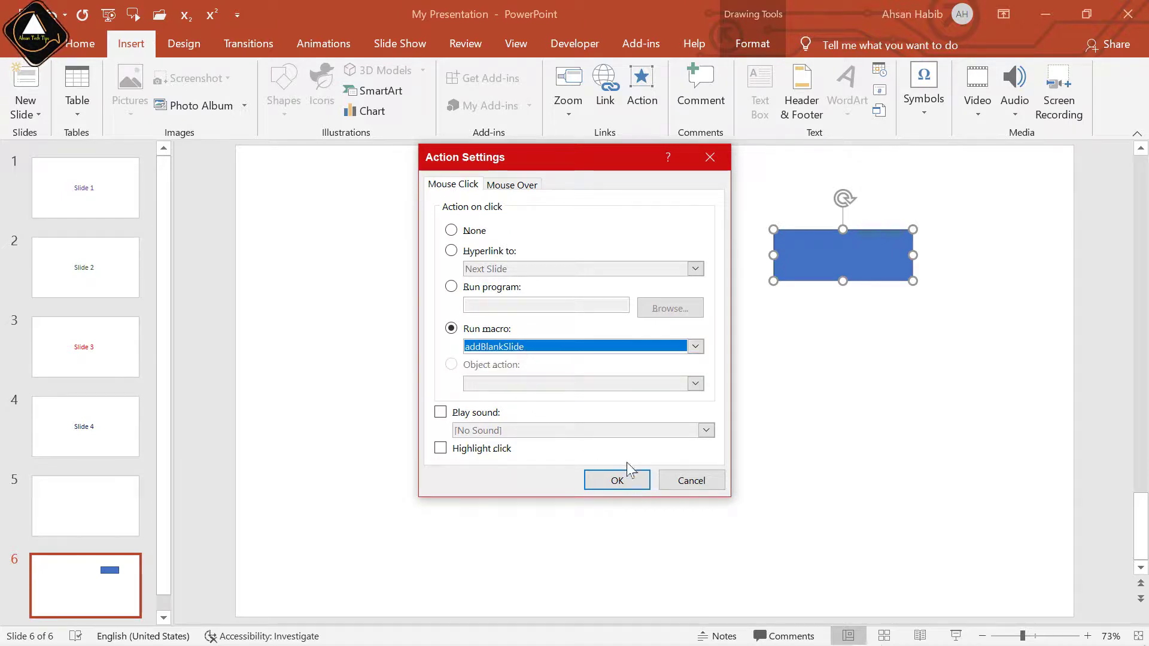
{"action": "left_click", "coordinate": [617, 479]}
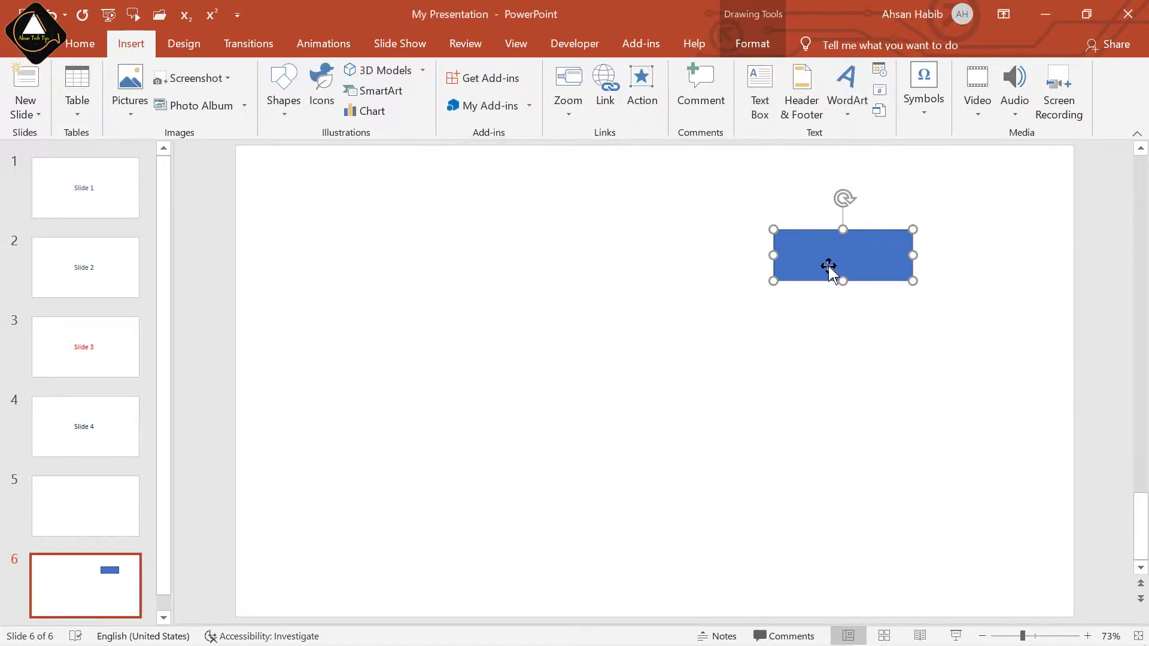
Step: Start the slide show from slide 6, click the rectangle to add slides, then end the show
{"action": "left_click", "coordinate": [740, 339]}
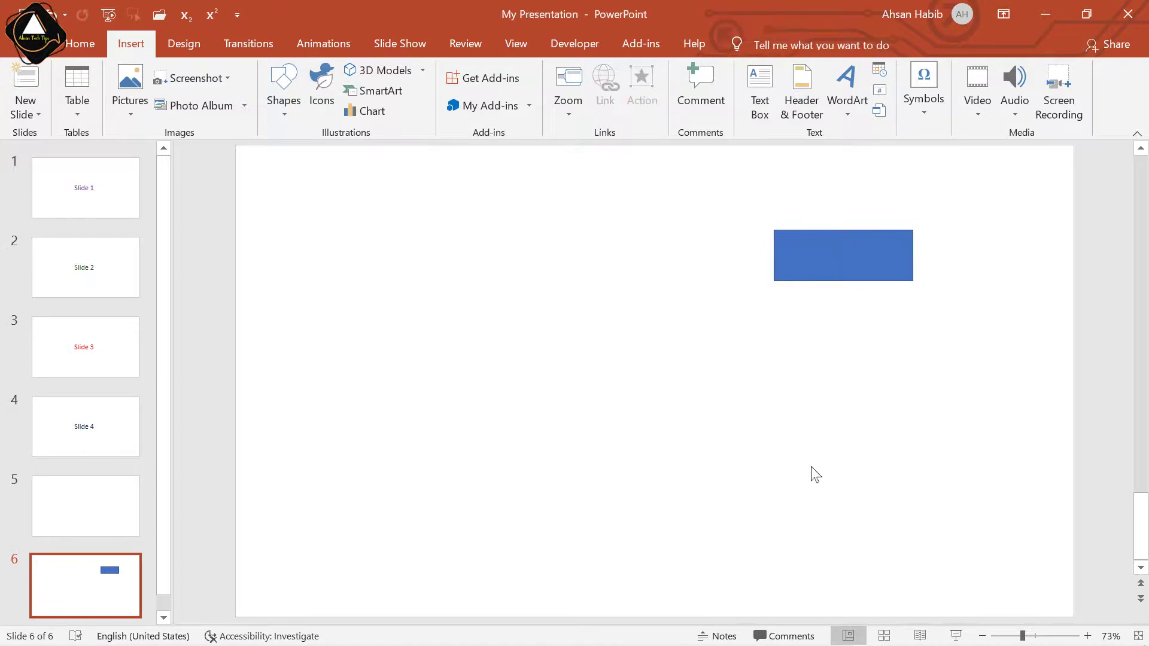
{"action": "left_click", "coordinate": [956, 637]}
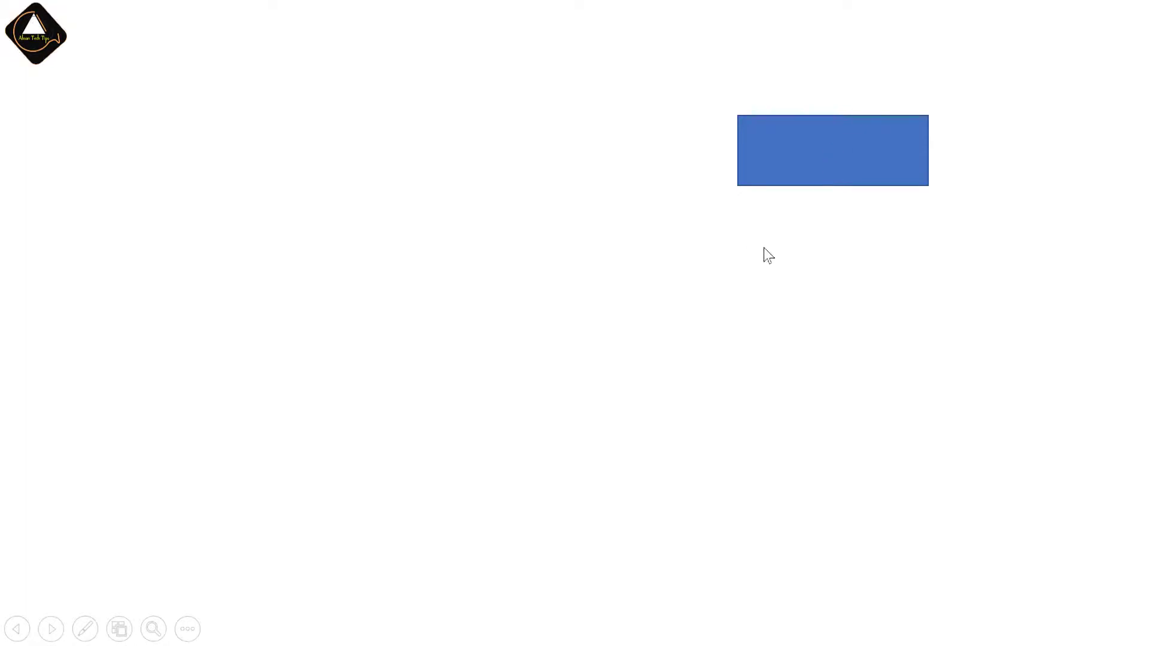
{"action": "right_click", "coordinate": [456, 219]}
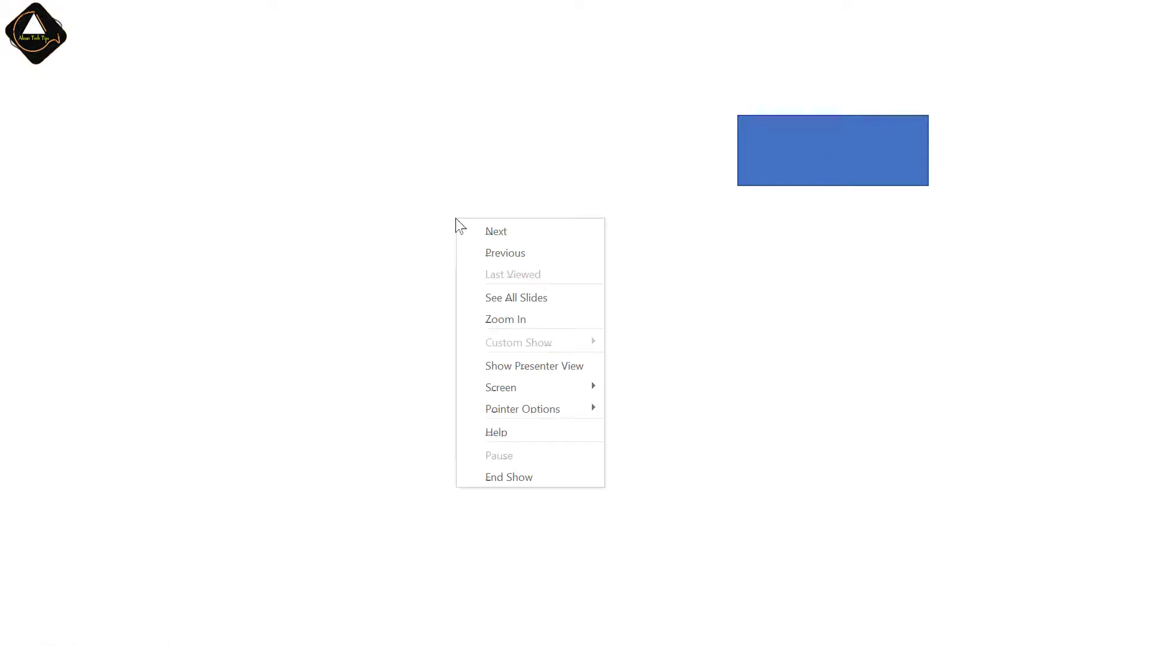
{"action": "left_click", "coordinate": [533, 480]}
Step: Browse the newly added blank slides 7 through 13 in the thumbnail pane
{"action": "scroll", "coordinate": [81, 500], "scroll_direction": "down", "scroll_amount": 3}
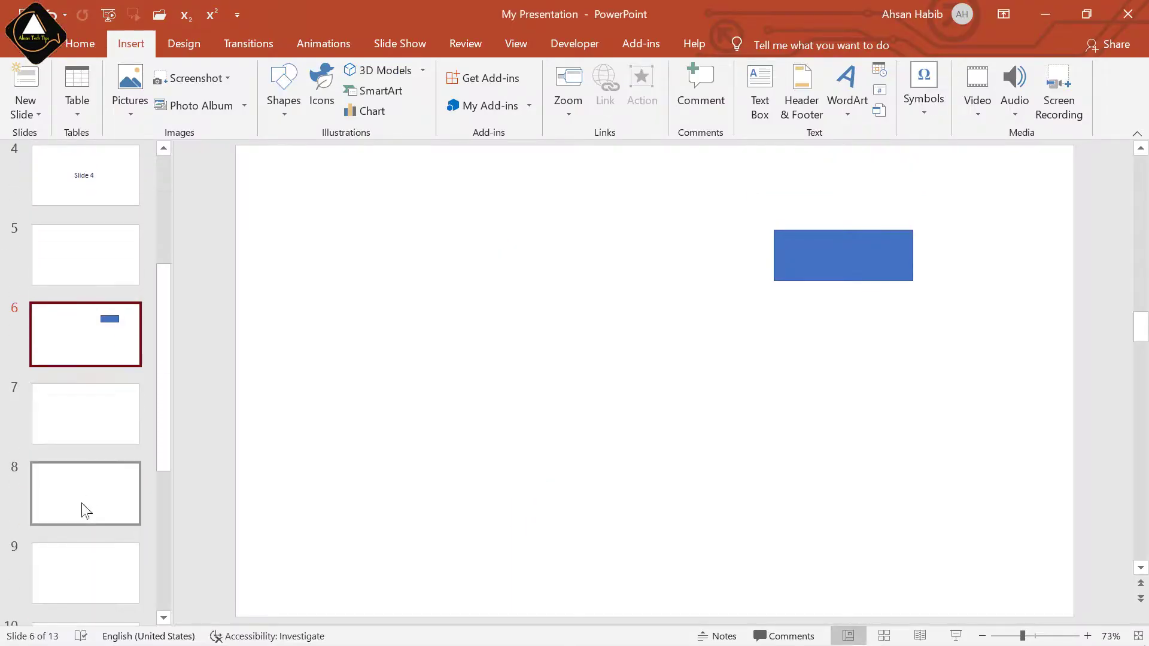
{"action": "scroll", "coordinate": [81, 502], "scroll_direction": "down", "scroll_amount": 2}
{"action": "left_click", "coordinate": [102, 295]}
{"action": "left_click", "coordinate": [87, 389]}
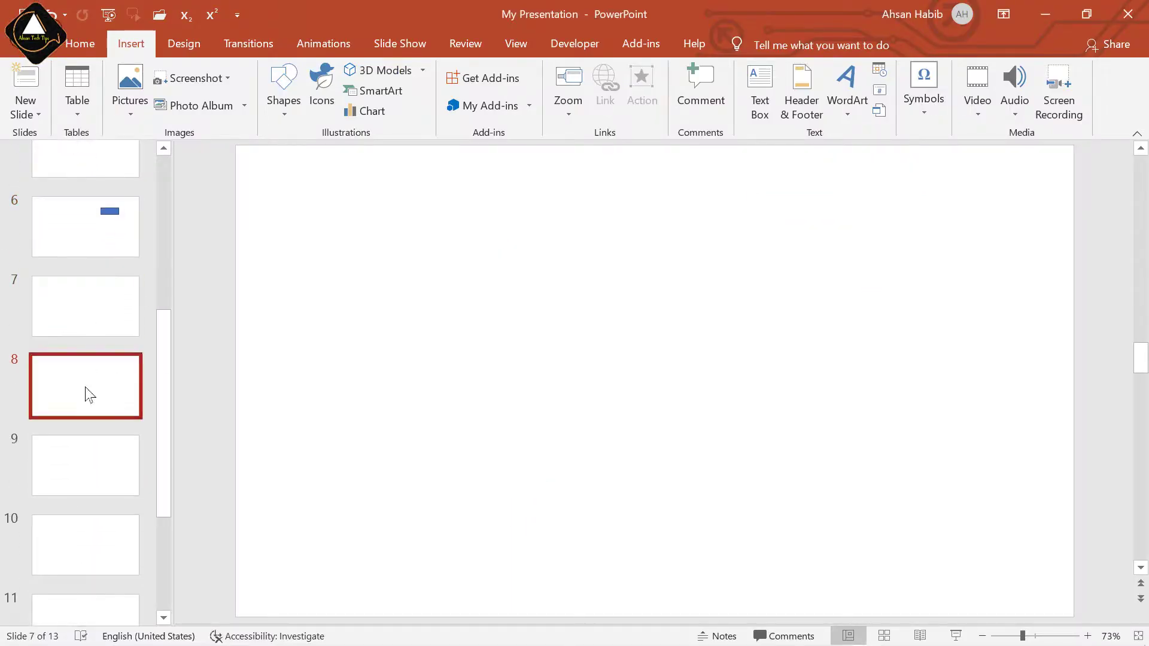
{"action": "left_click", "coordinate": [90, 466]}
{"action": "left_click", "coordinate": [98, 542]}
{"action": "scroll", "coordinate": [93, 465], "scroll_direction": "down", "scroll_amount": 2}
{"action": "left_click", "coordinate": [92, 465]}
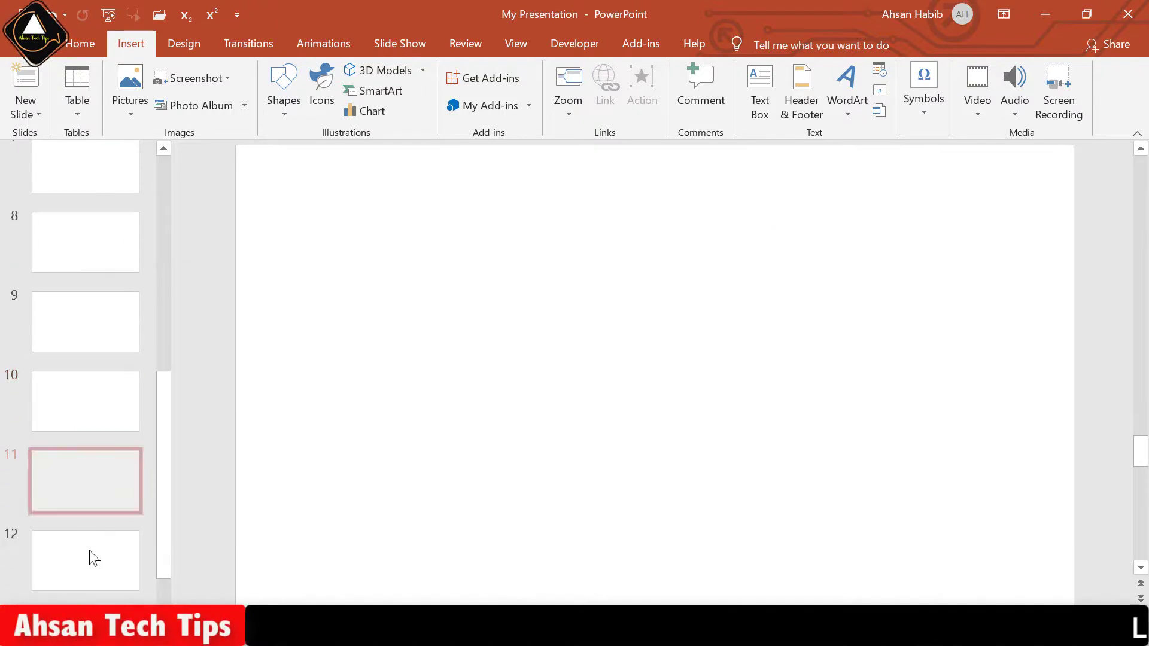
{"action": "left_click", "coordinate": [89, 557]}
{"action": "scroll", "coordinate": [90, 527], "scroll_direction": "down", "scroll_amount": 1}
{"action": "left_click", "coordinate": [90, 550]}
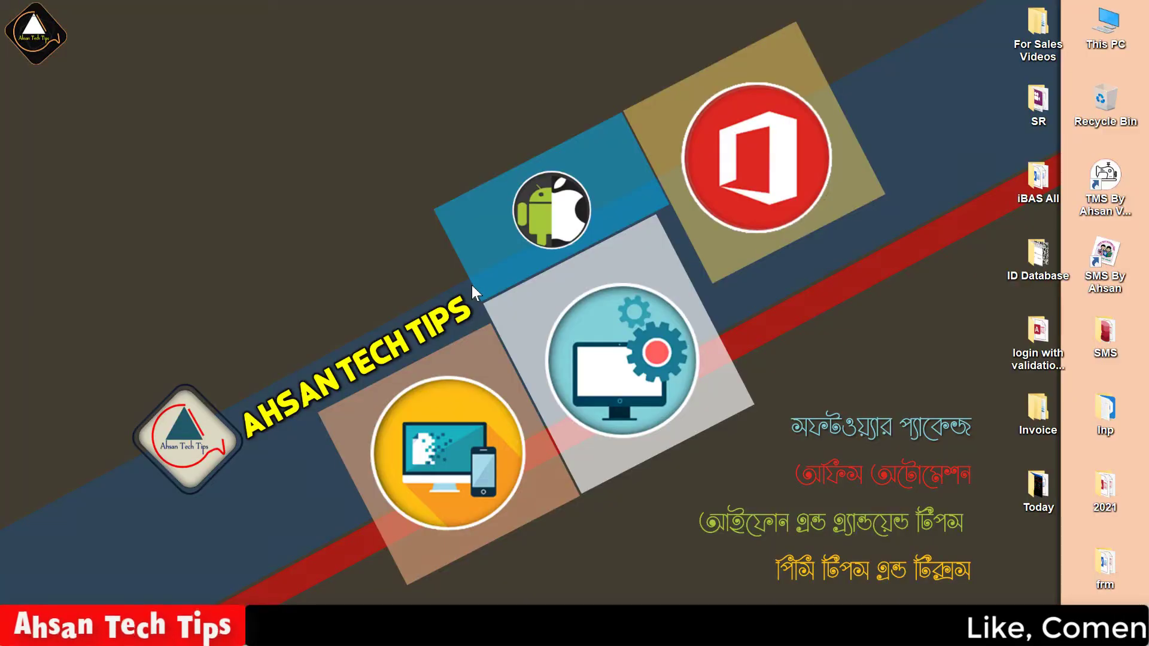